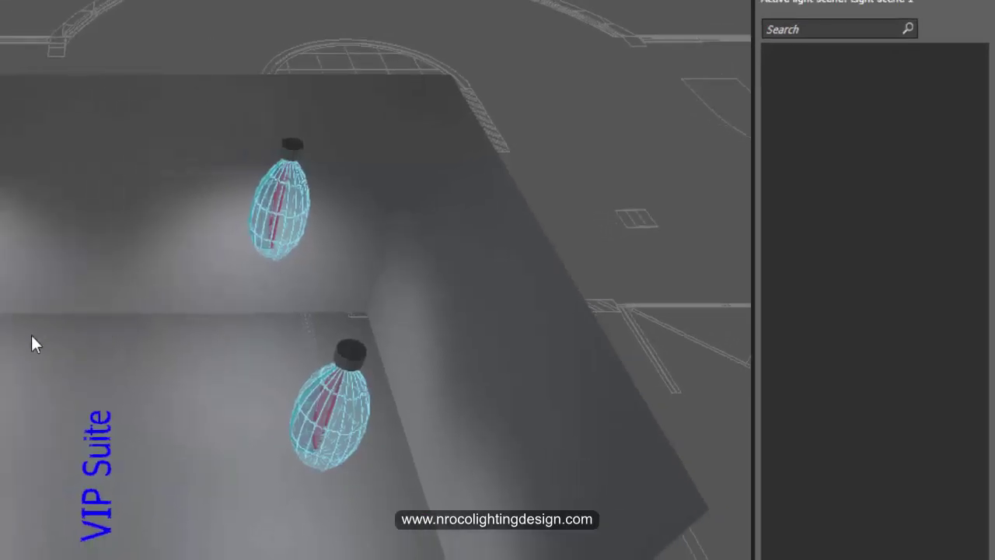
- Orbit the 3D view of the VIP Suite with its four luminaires
{"action": "middle_click_drag", "start_coordinate": [33, 342], "coordinate": [383, 350]}
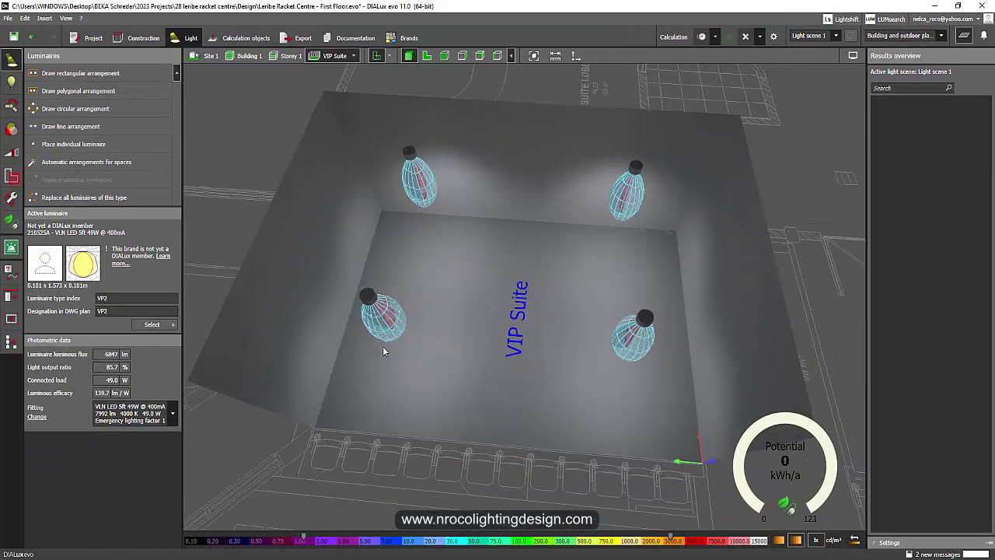
- Orbit the VIP Suite in 3D from above, then return to the recentred 2D plan
{"action": "left_click", "coordinate": [426, 56]}
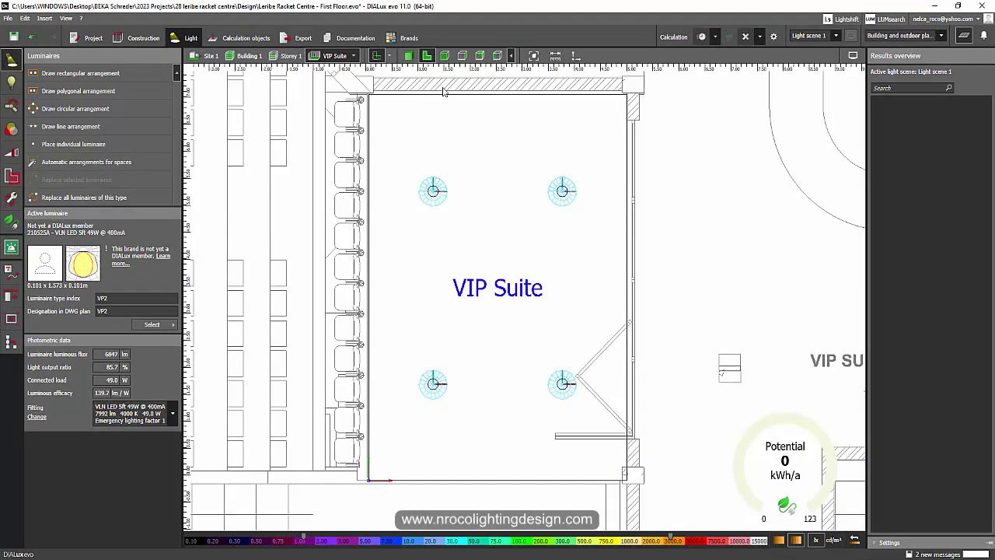
{"action": "left_click", "coordinate": [408, 56]}
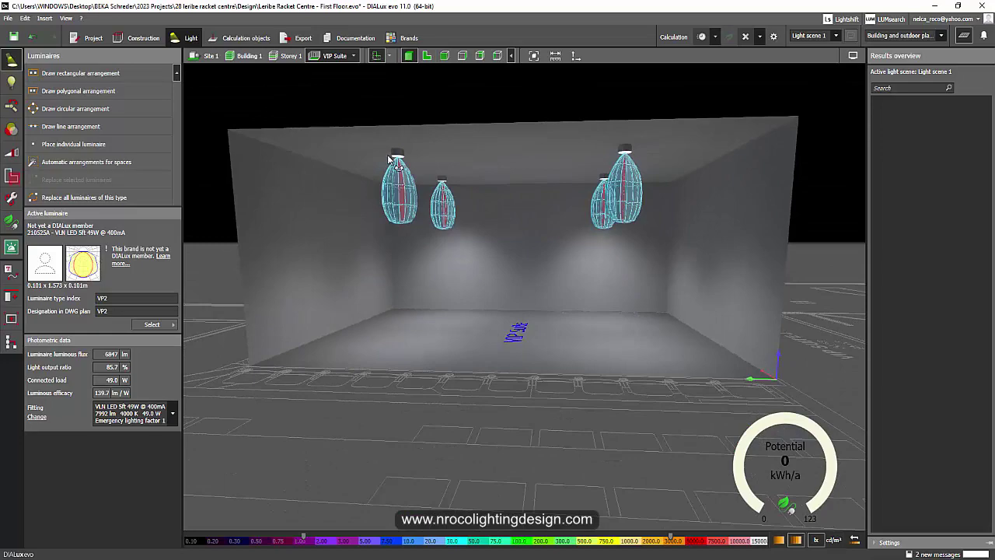
{"action": "middle_click_drag", "start_coordinate": [389, 159], "coordinate": [333, 262]}
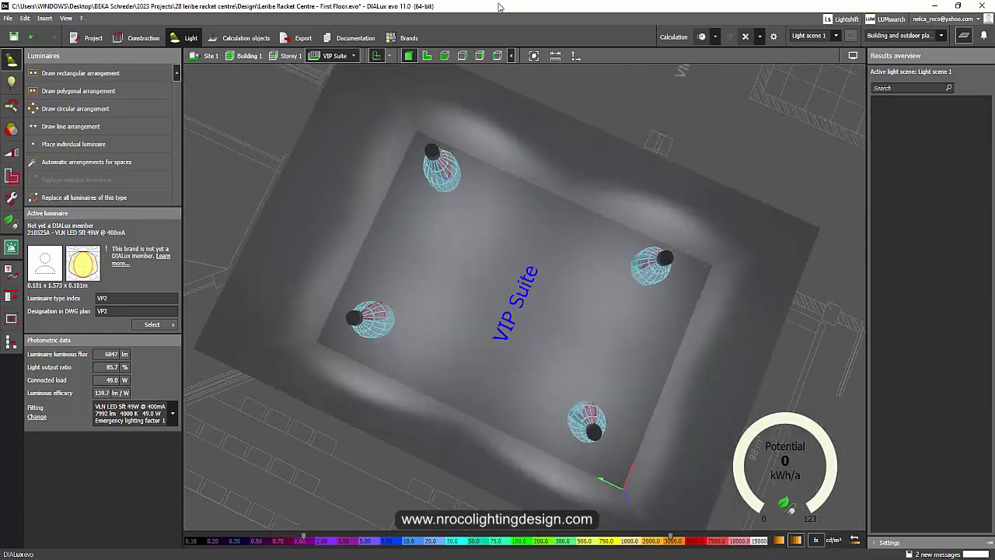
{"action": "left_click", "coordinate": [427, 57]}
{"action": "middle_click_drag", "start_coordinate": [467, 164], "coordinate": [480, 185]}
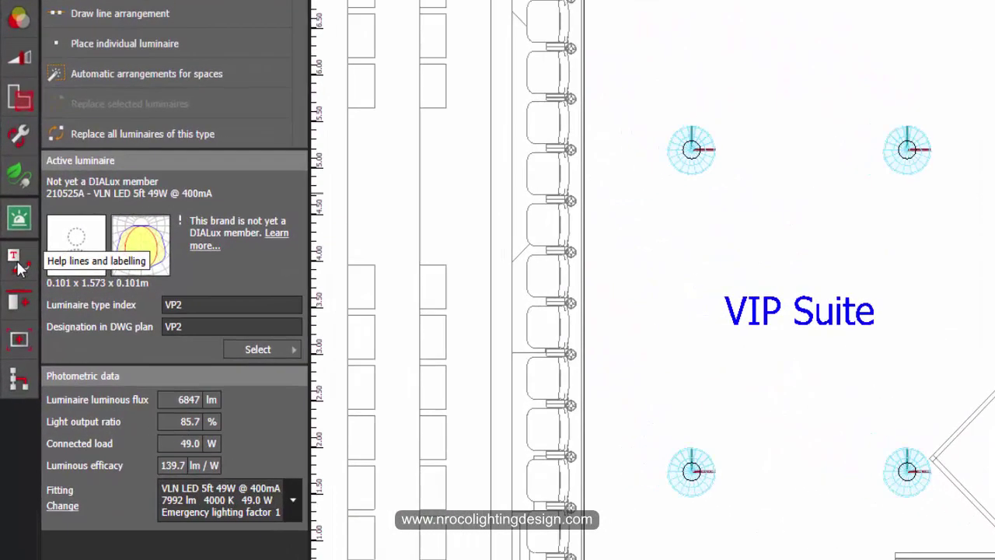
- Save the project and draw a 1.73 m dimension from the top-left luminaire to the upper wall
{"action": "left_click", "coordinate": [12, 272]}
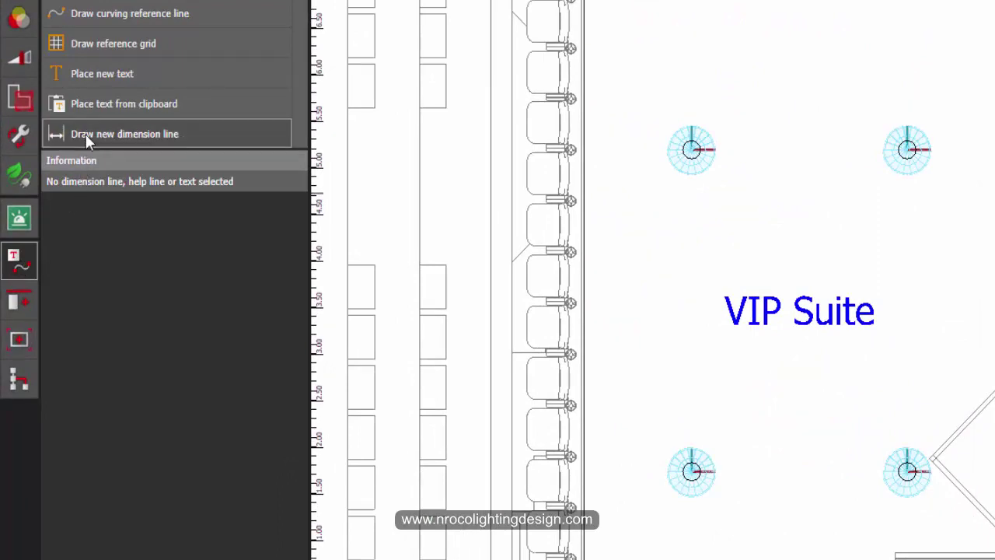
{"action": "left_click", "coordinate": [86, 134]}
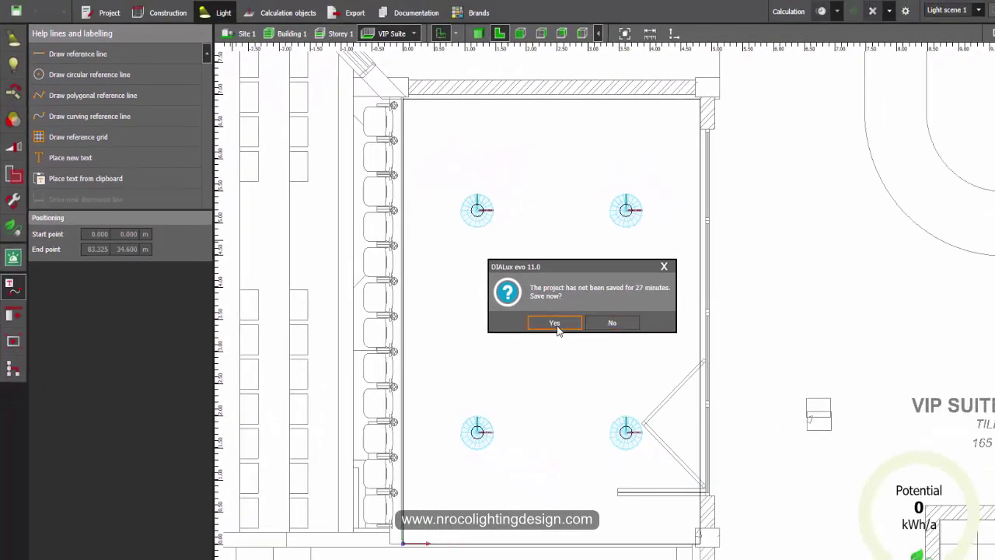
{"action": "left_click", "coordinate": [555, 325]}
{"action": "left_click", "coordinate": [477, 210]}
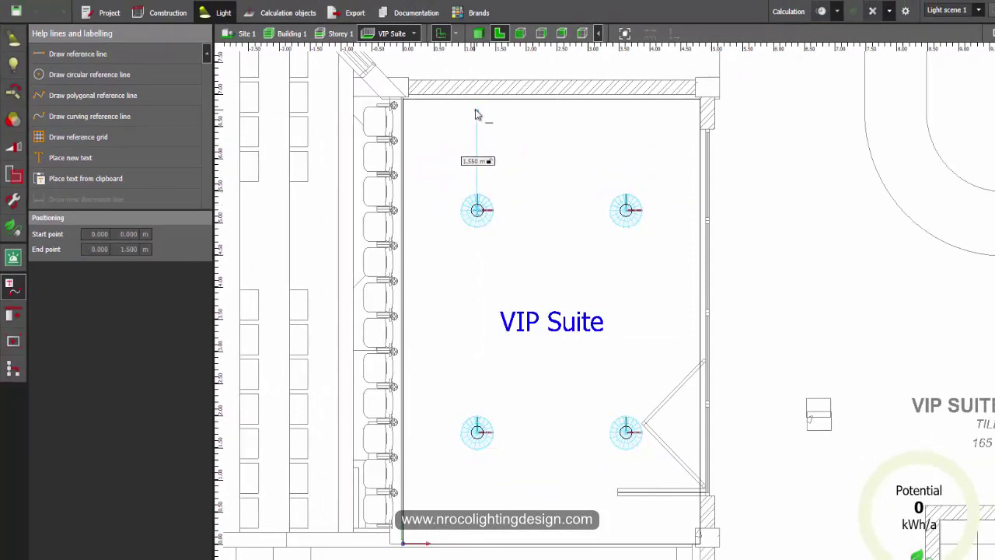
{"action": "left_click", "coordinate": [477, 99]}
{"action": "left_click", "coordinate": [440, 130]}
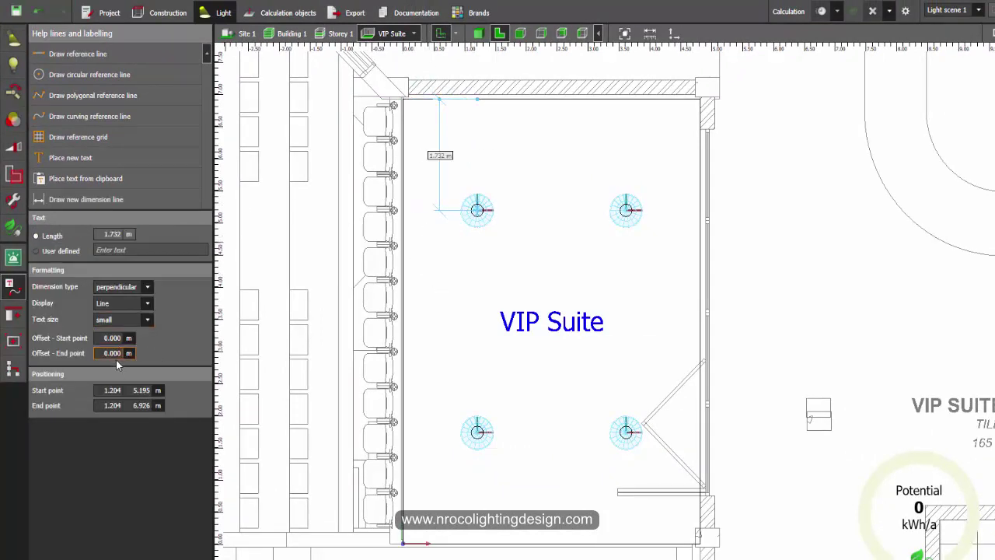
- Try normal text size on the 1.73 m dimension, then set it back to small
{"action": "left_click", "coordinate": [128, 319]}
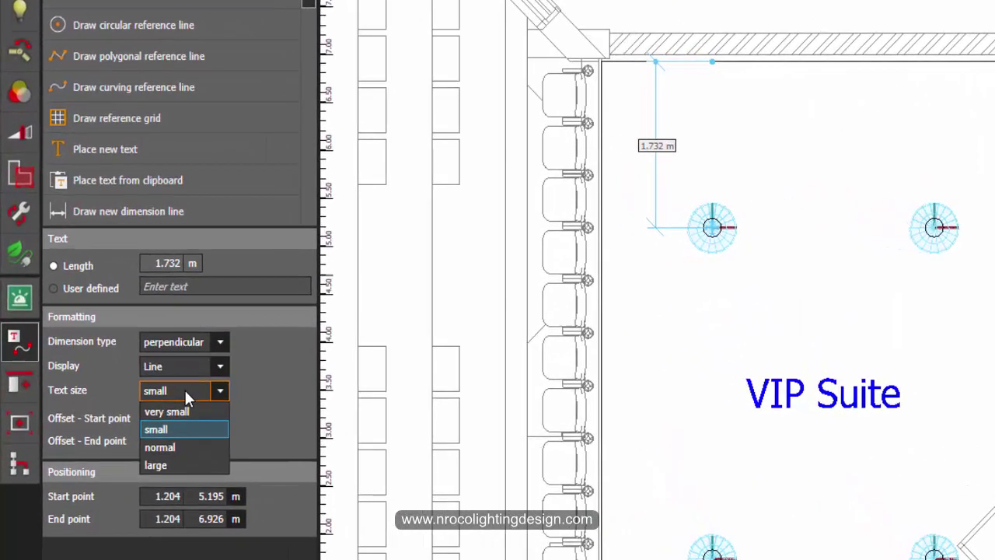
{"action": "left_click", "coordinate": [177, 447]}
{"action": "left_click", "coordinate": [652, 311]}
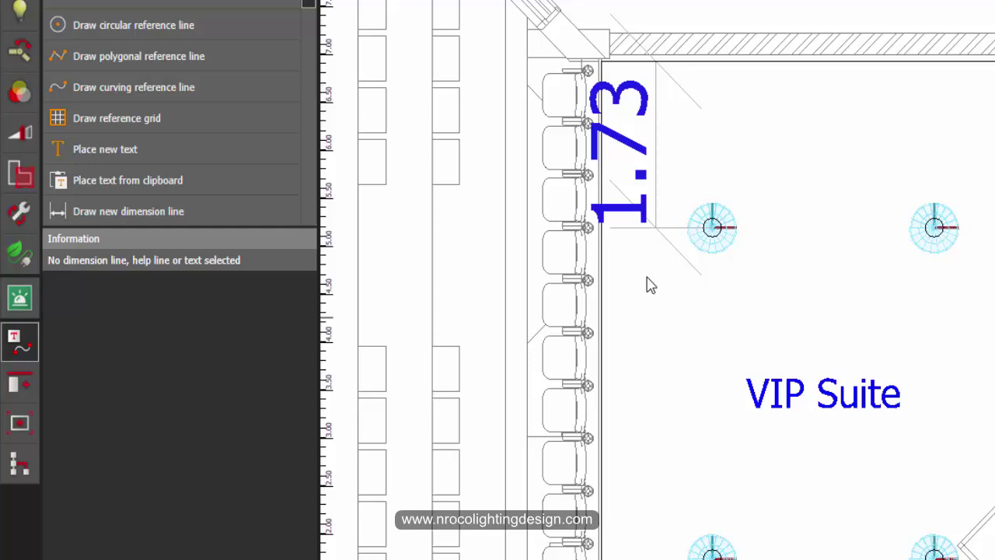
{"action": "left_click", "coordinate": [644, 138]}
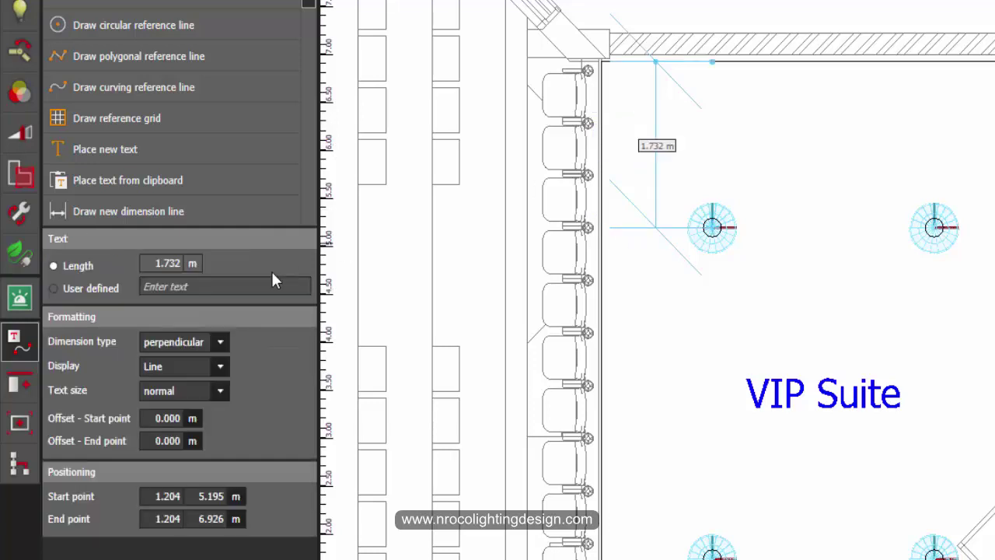
{"action": "left_click", "coordinate": [175, 393]}
{"action": "left_click", "coordinate": [172, 427]}
{"action": "left_click", "coordinate": [622, 367]}
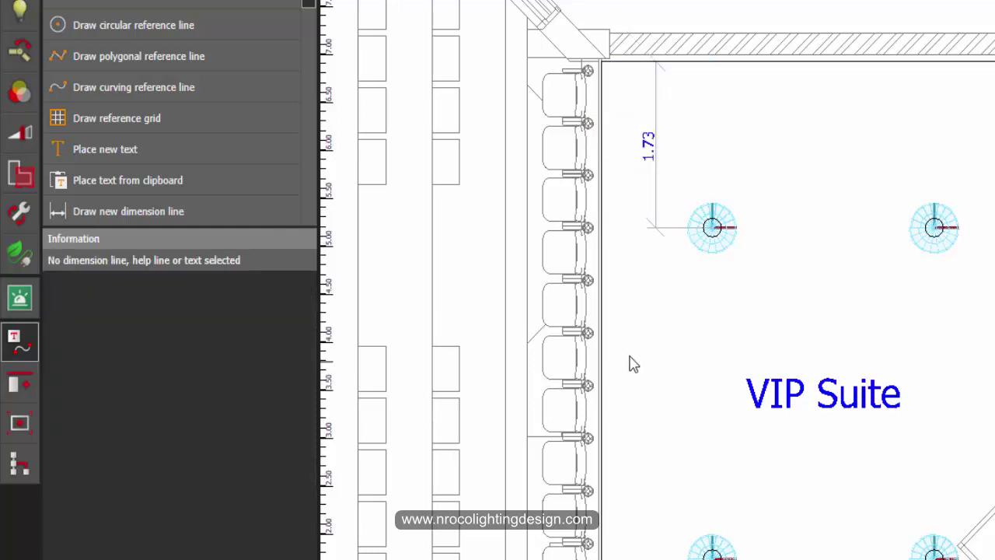
{"action": "scroll", "coordinate": [655, 122], "scroll_direction": "up", "scroll_amount": 1}
{"action": "scroll", "coordinate": [658, 124], "scroll_direction": "up", "scroll_amount": 2}
{"action": "scroll", "coordinate": [669, 163], "scroll_direction": "down", "scroll_amount": 2}
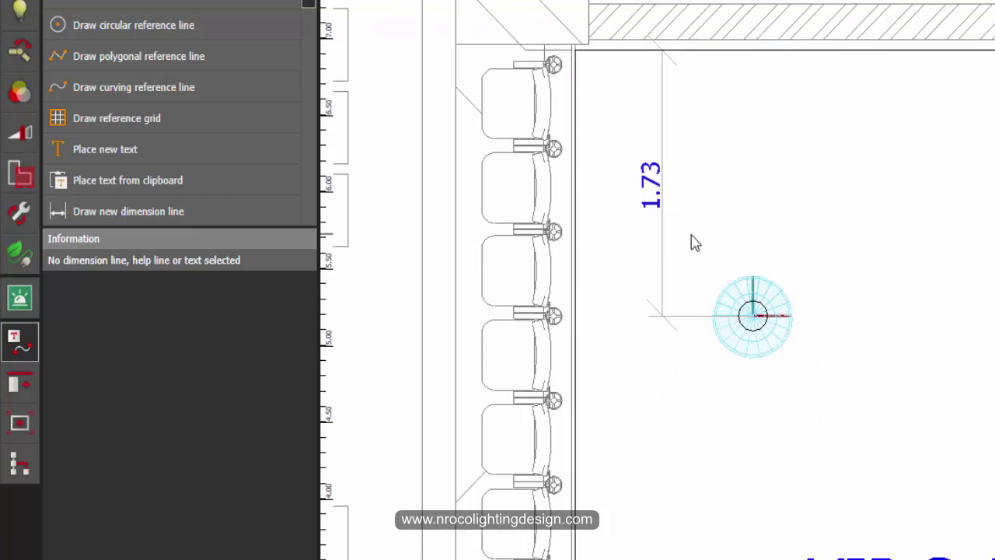
{"action": "scroll", "coordinate": [690, 251], "scroll_direction": "down", "scroll_amount": 1}
{"action": "scroll", "coordinate": [691, 261], "scroll_direction": "up", "scroll_amount": 1}
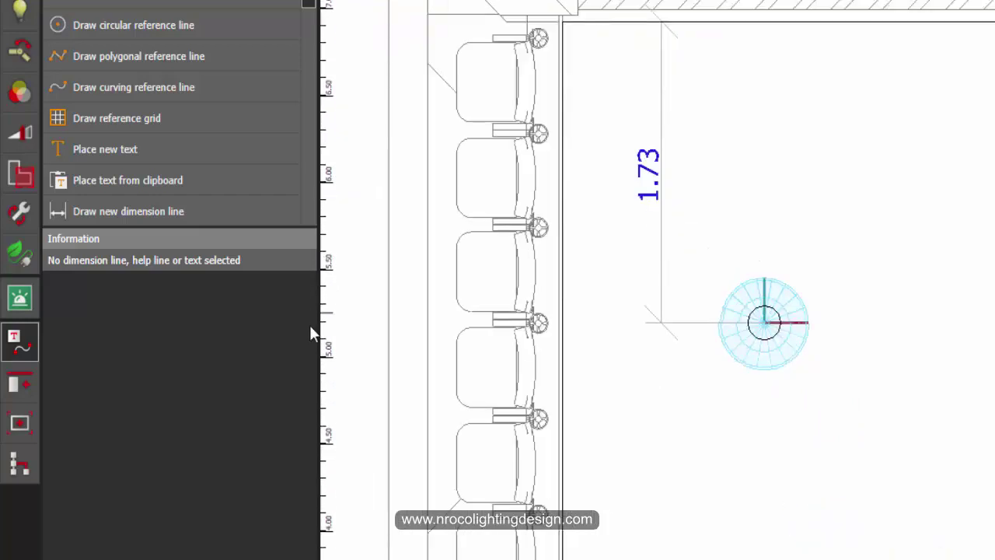
- Set the 1.73 m dimension's display to Arrows on inside
{"action": "left_click", "coordinate": [680, 325]}
{"action": "left_click", "coordinate": [186, 367]}
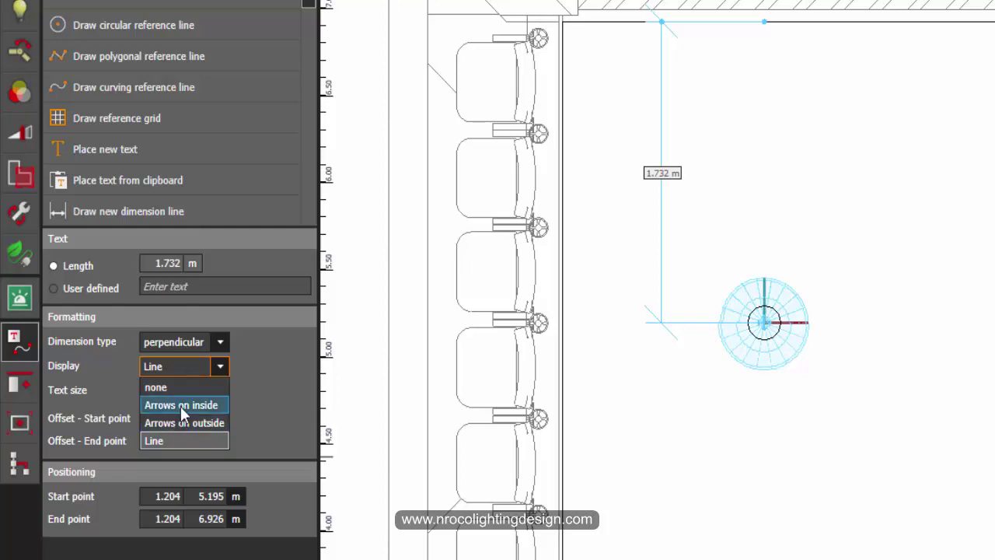
{"action": "left_click", "coordinate": [181, 405]}
{"action": "scroll", "coordinate": [651, 277], "scroll_direction": "up", "scroll_amount": 2}
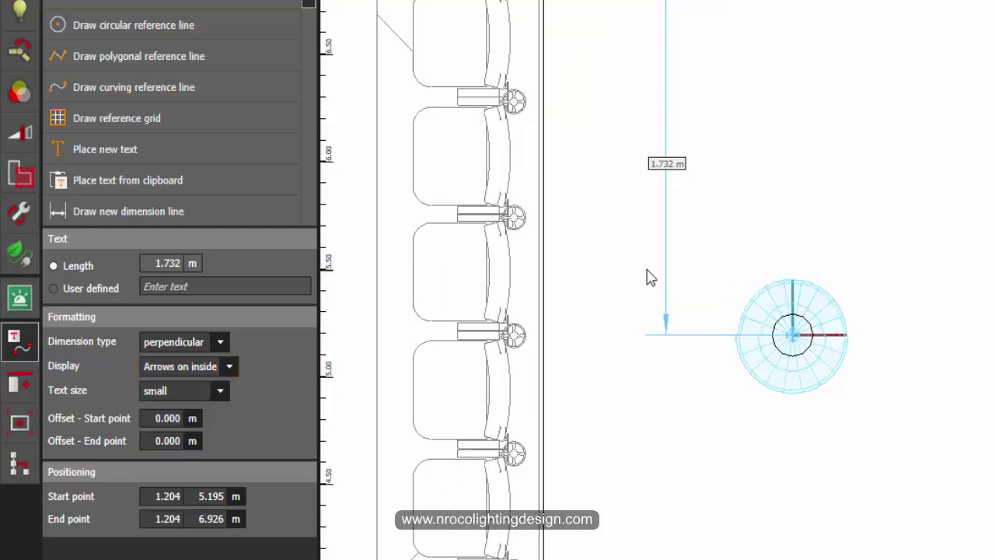
{"action": "scroll", "coordinate": [638, 418], "scroll_direction": "down", "scroll_amount": 5}
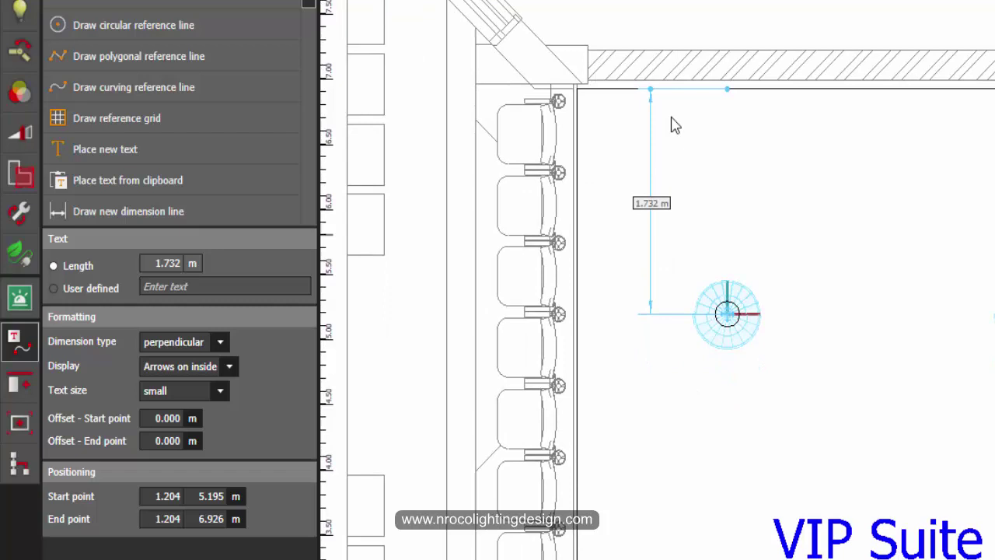
{"action": "scroll", "coordinate": [673, 125], "scroll_direction": "up", "scroll_amount": 2}
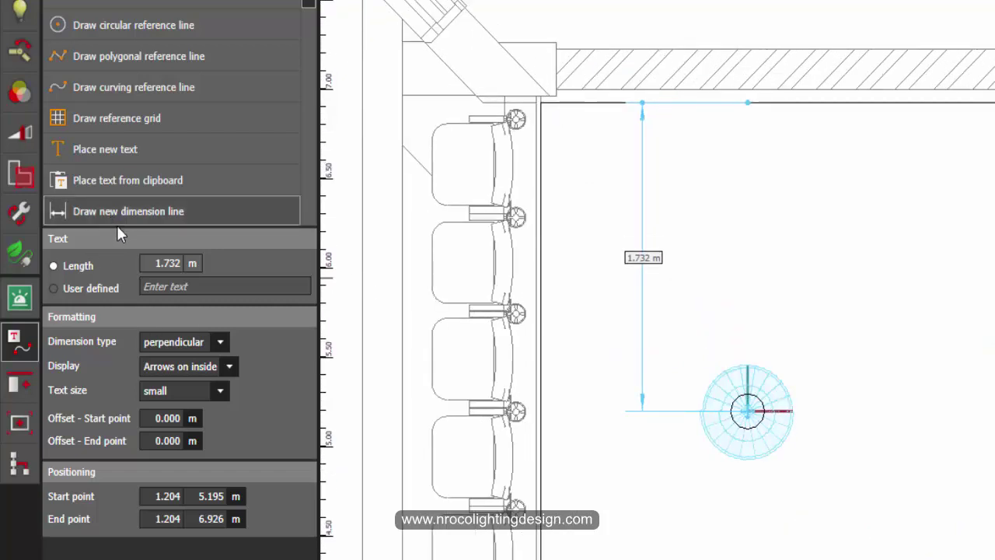
{"action": "middle_click_drag", "start_coordinate": [643, 496], "coordinate": [647, 401]}
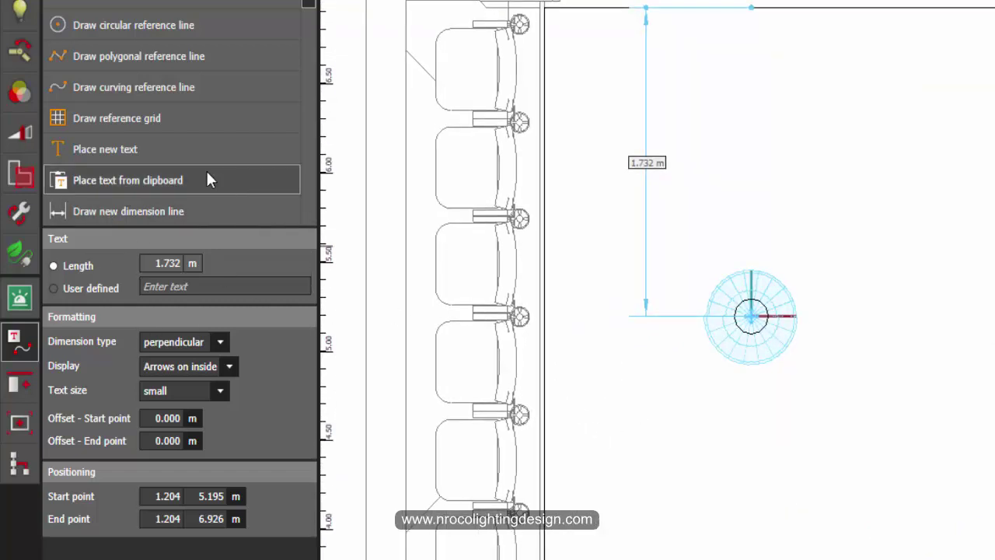
- Draw a 2.40 m dimension between the centres of the two top luminaires
{"action": "left_click", "coordinate": [650, 493]}
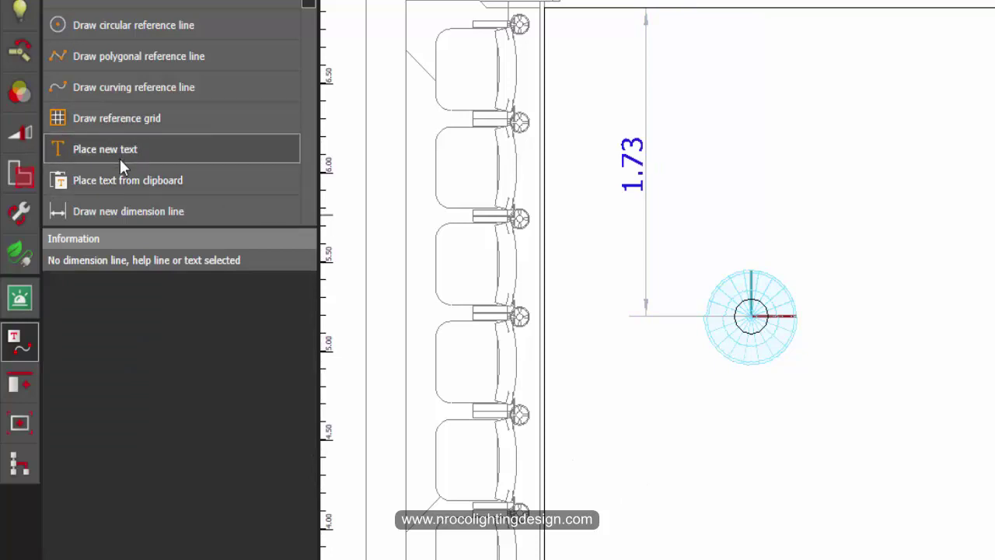
{"action": "left_click", "coordinate": [116, 212]}
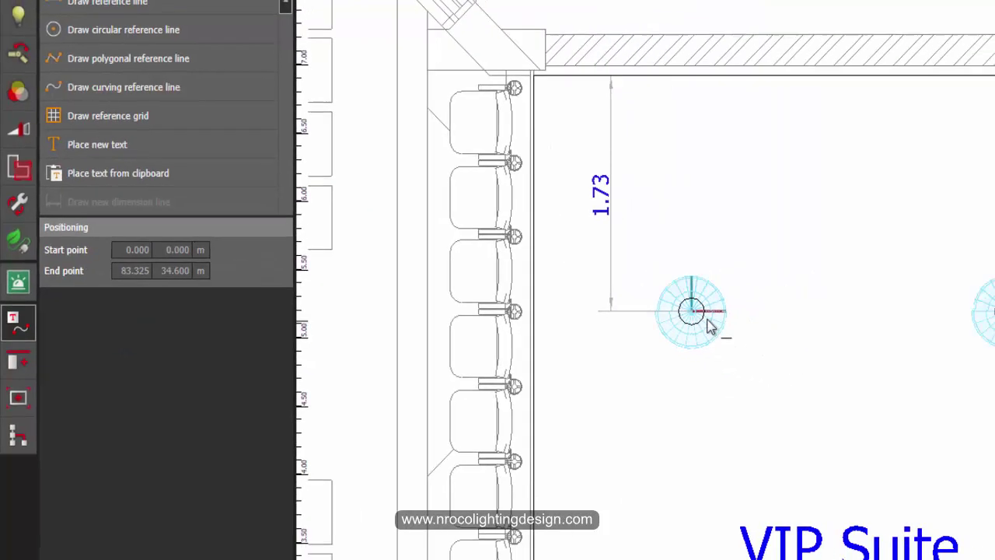
{"action": "left_click", "coordinate": [691, 311]}
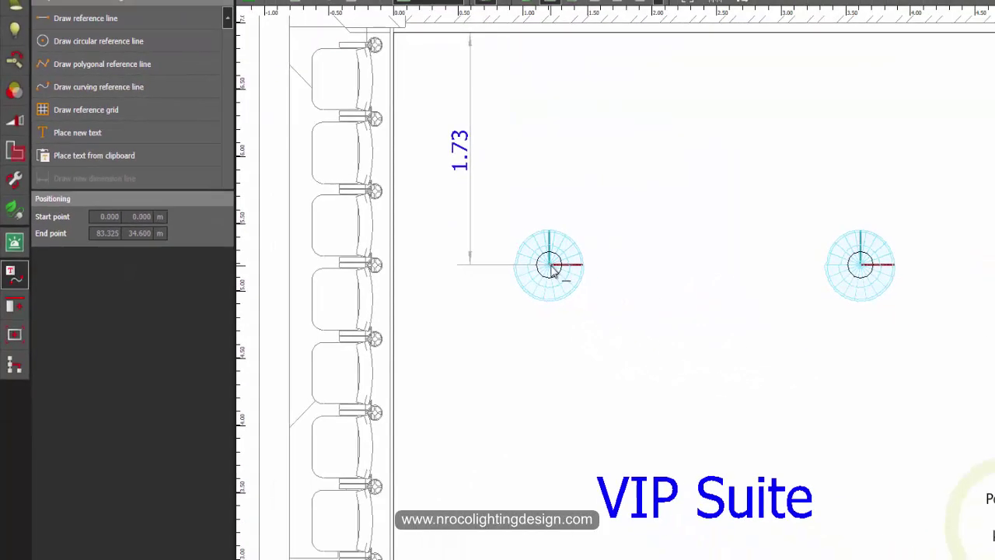
{"action": "left_click", "coordinate": [994, 311]}
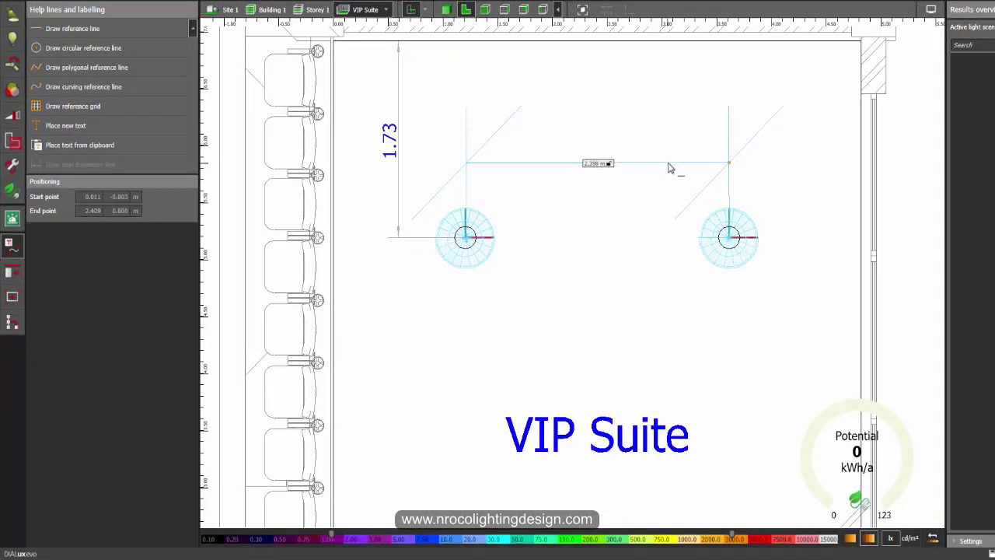
{"action": "left_click", "coordinate": [668, 163]}
{"action": "left_click", "coordinate": [592, 233]}
{"action": "scroll", "coordinate": [591, 255], "scroll_direction": "down", "scroll_amount": 1}
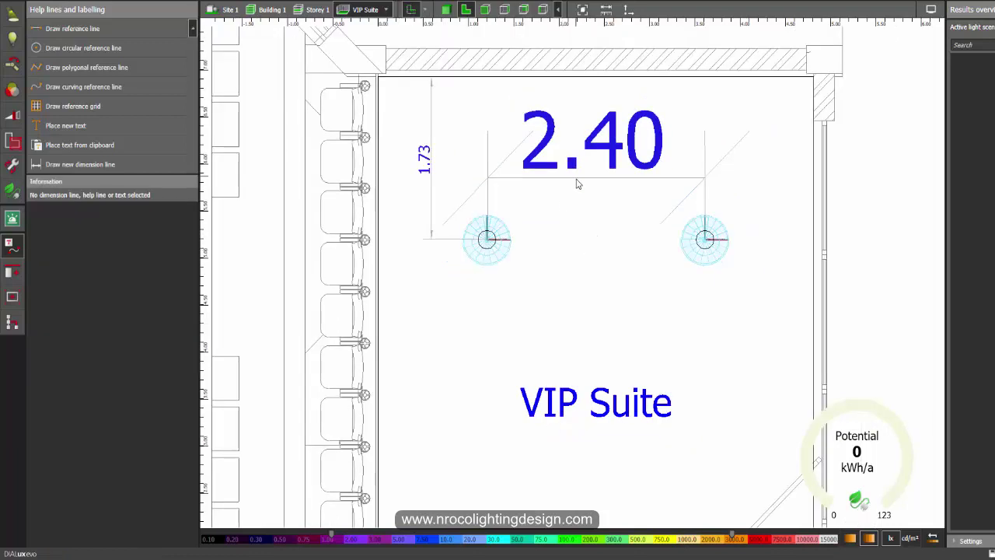
- Give the 2.40 m dimension small text and Arrows on inside display
{"action": "left_click", "coordinate": [576, 180]}
{"action": "left_click", "coordinate": [112, 277]}
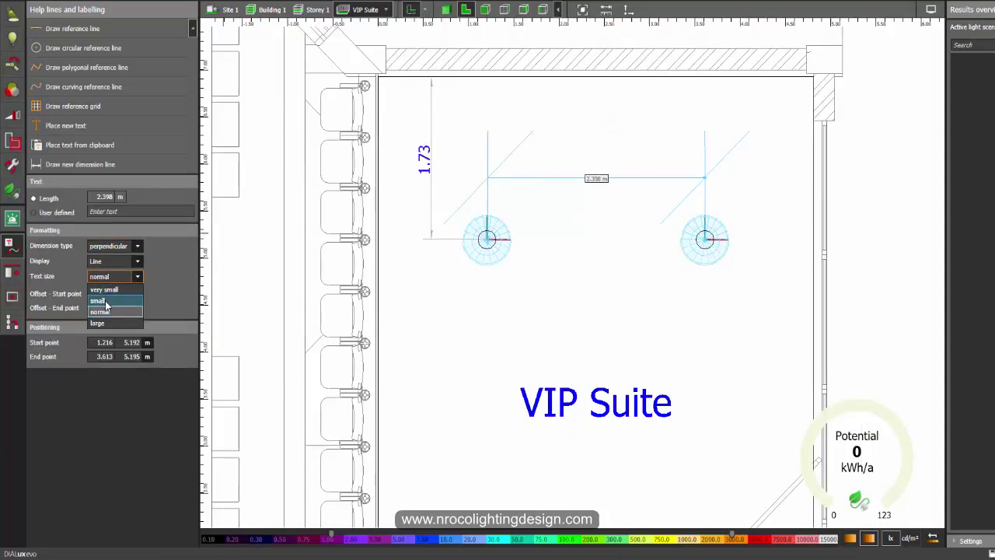
{"action": "left_click", "coordinate": [107, 302]}
{"action": "left_click", "coordinate": [115, 261]}
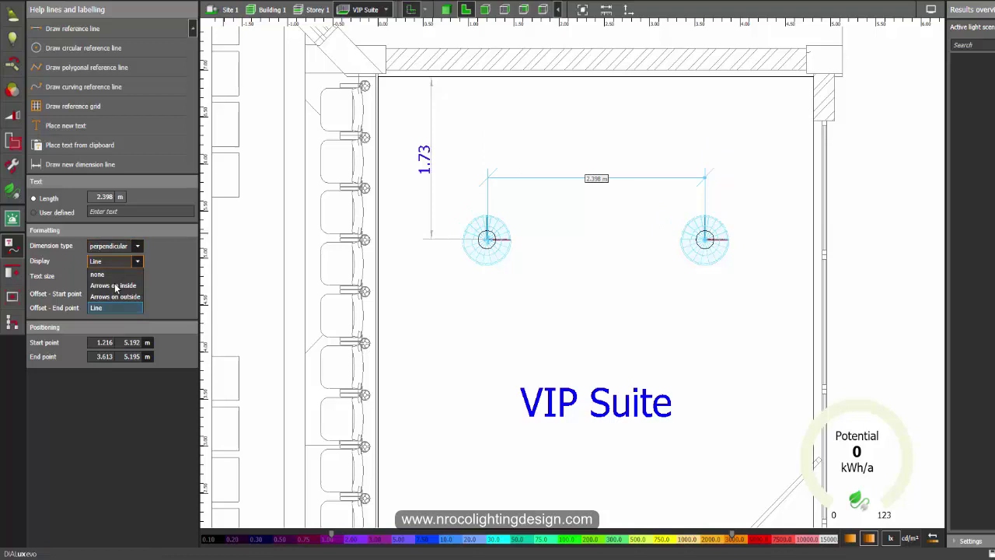
{"action": "left_click", "coordinate": [113, 283]}
{"action": "left_click", "coordinate": [544, 287]}
{"action": "scroll", "coordinate": [545, 286], "scroll_direction": "down", "scroll_amount": 1}
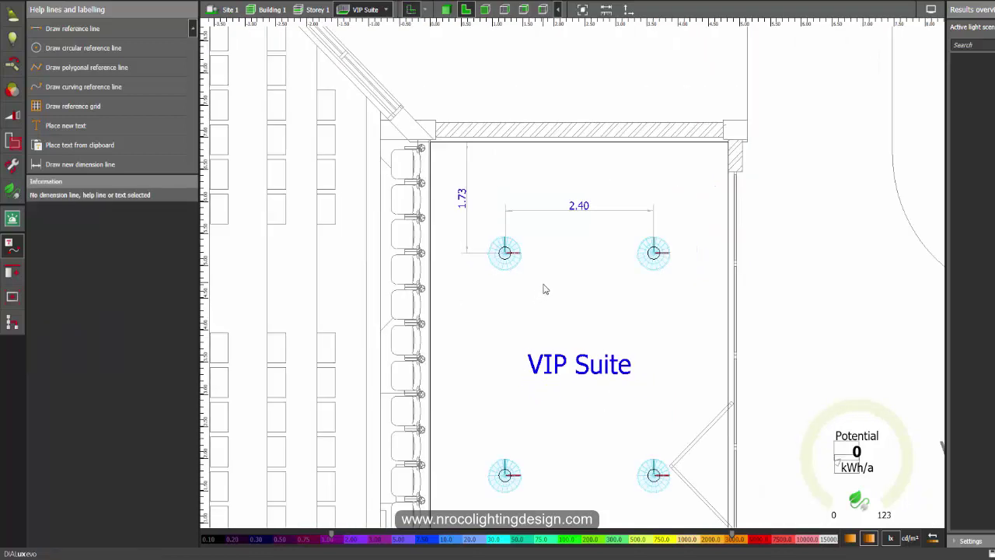
{"action": "middle_click_drag", "start_coordinate": [544, 287], "coordinate": [540, 220]}
{"action": "scroll", "coordinate": [539, 220], "scroll_direction": "up", "scroll_amount": 1}
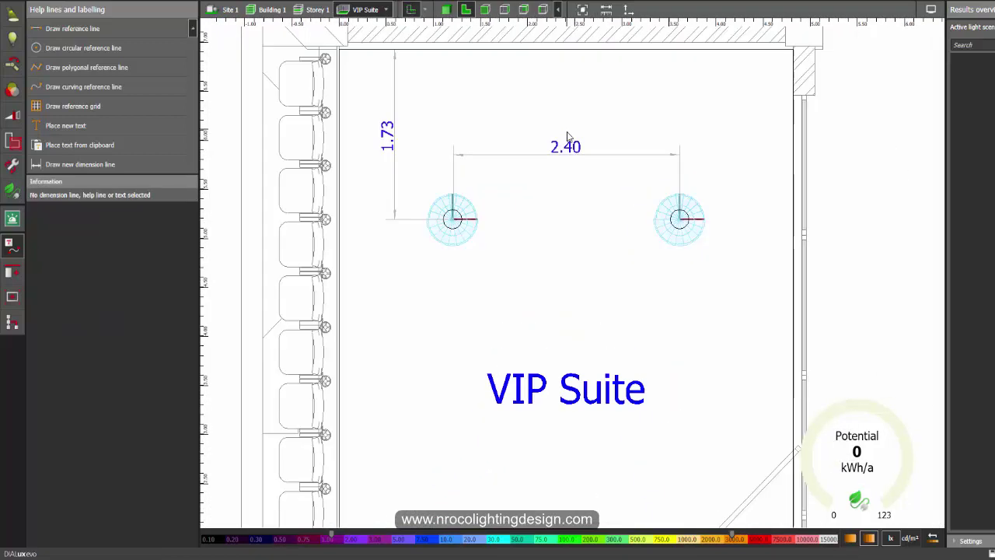
{"action": "scroll", "coordinate": [557, 187], "scroll_direction": "down", "scroll_amount": 1}
{"action": "left_click", "coordinate": [547, 171]}
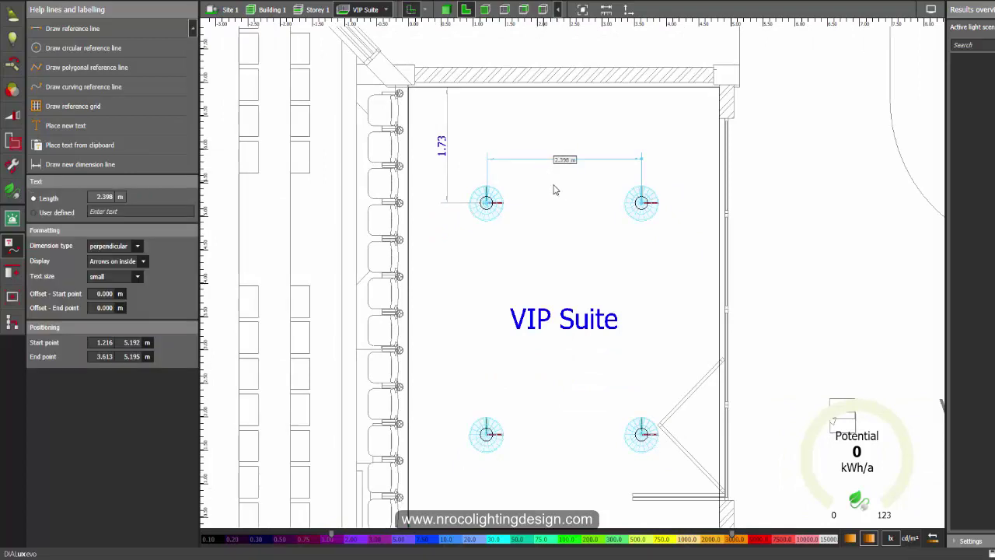
- Copy the 2.40 dimension and reshape the copy into a vertical 3.46 m dimension between the left luminaires
{"action": "key", "text": "Down"}
{"action": "left_click", "coordinate": [600, 200]}
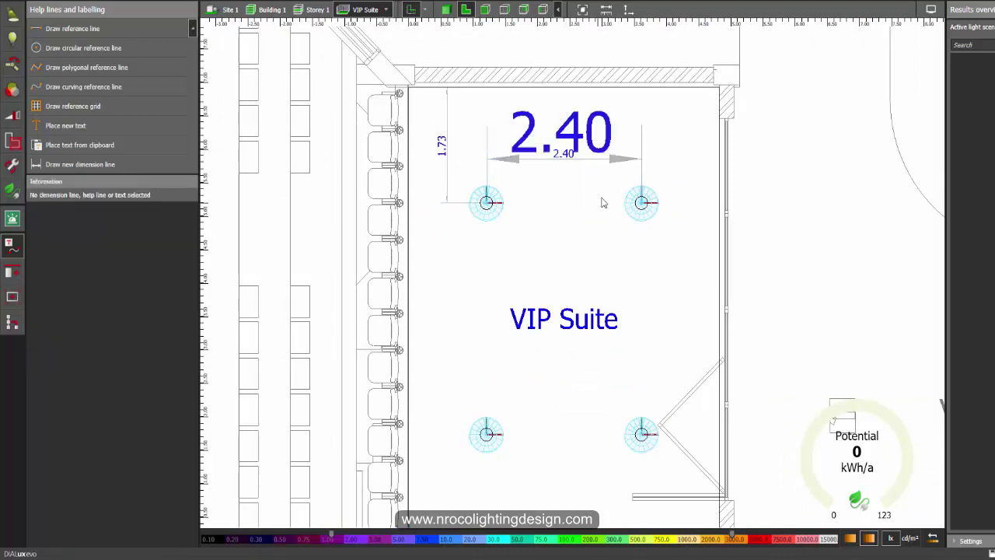
{"action": "left_click", "coordinate": [611, 147]}
{"action": "right_click", "coordinate": [611, 144]}
{"action": "left_click", "coordinate": [627, 148]}
{"action": "left_click_drag", "start_coordinate": [495, 213], "coordinate": [484, 436]}
{"action": "left_click_drag", "start_coordinate": [651, 443], "coordinate": [486, 433]}
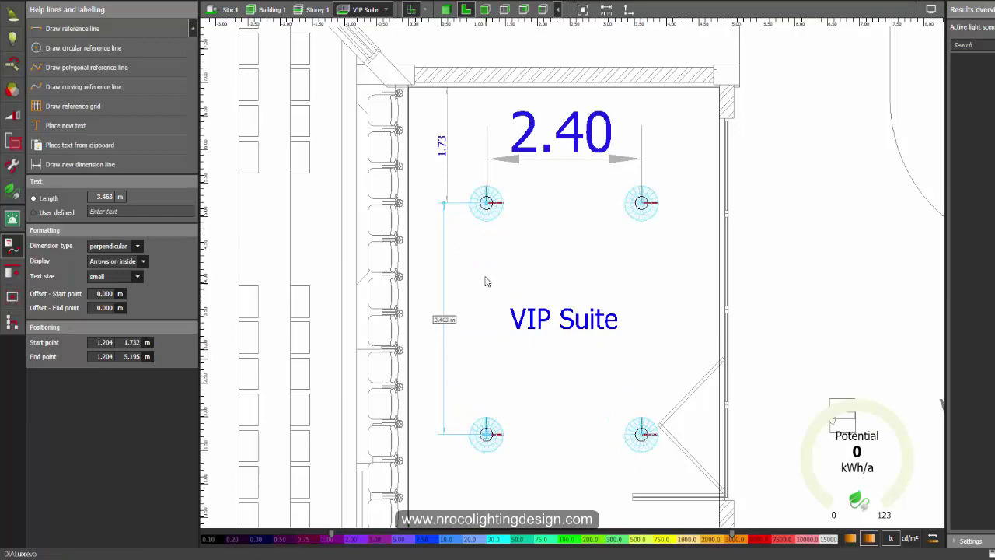
- Zoom around the plan to check the 3.46, 1.73 and 2.40 dimensions
{"action": "scroll", "coordinate": [435, 206], "scroll_direction": "up", "scroll_amount": 4}
{"action": "scroll", "coordinate": [458, 241], "scroll_direction": "down", "scroll_amount": 3}
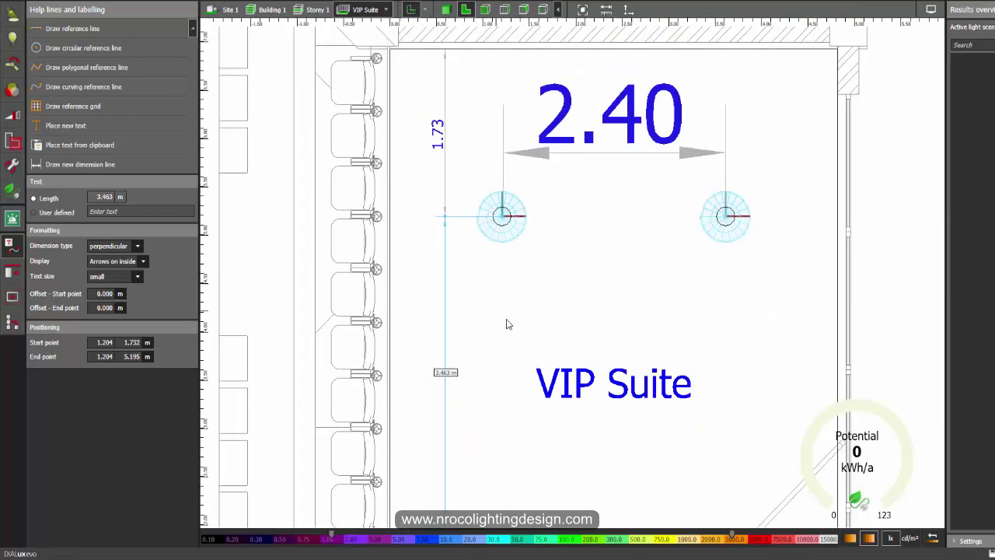
{"action": "left_click", "coordinate": [511, 321]}
{"action": "scroll", "coordinate": [511, 261], "scroll_direction": "down", "scroll_amount": 2}
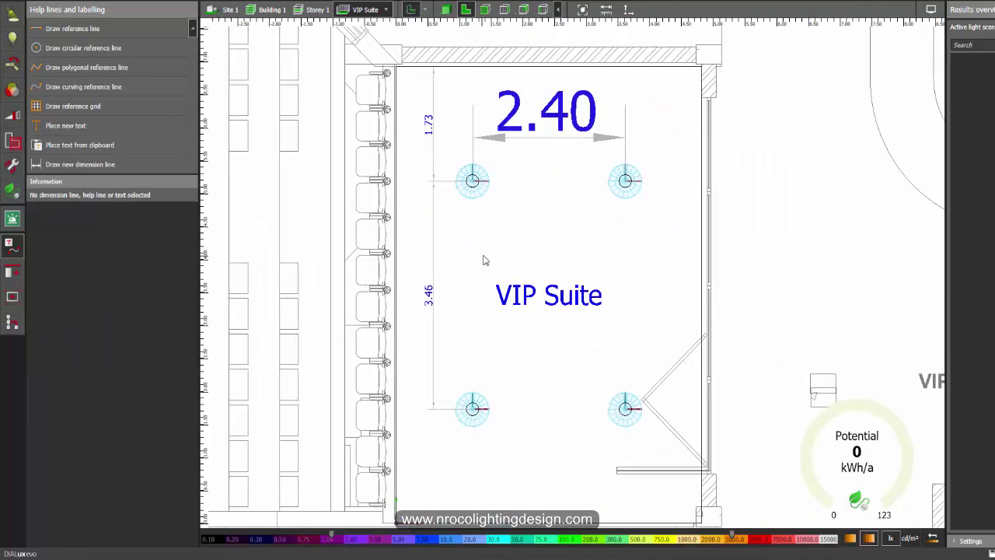
{"action": "scroll", "coordinate": [526, 246], "scroll_direction": "up", "scroll_amount": 1}
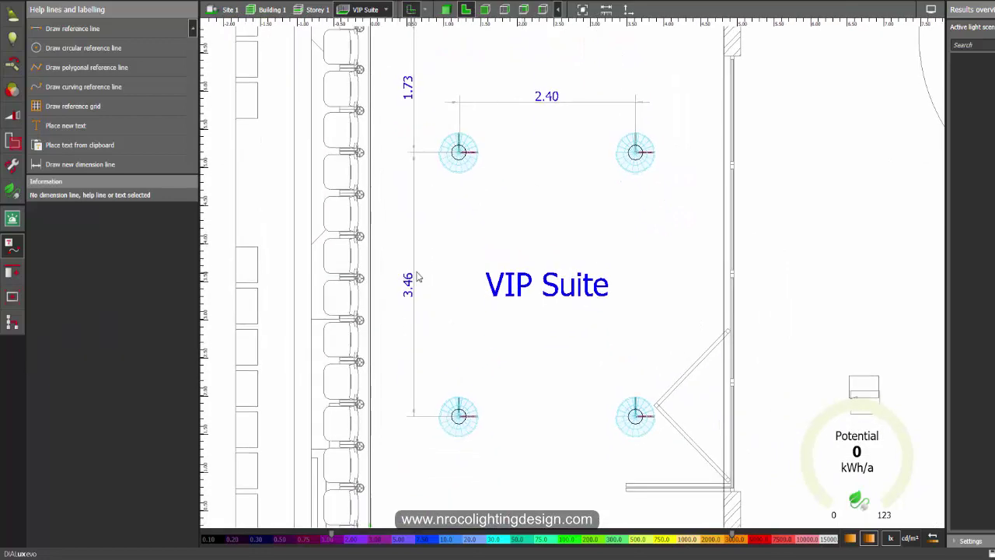
{"action": "scroll", "coordinate": [426, 277], "scroll_direction": "up", "scroll_amount": 2}
{"action": "scroll", "coordinate": [431, 277], "scroll_direction": "down", "scroll_amount": 2}
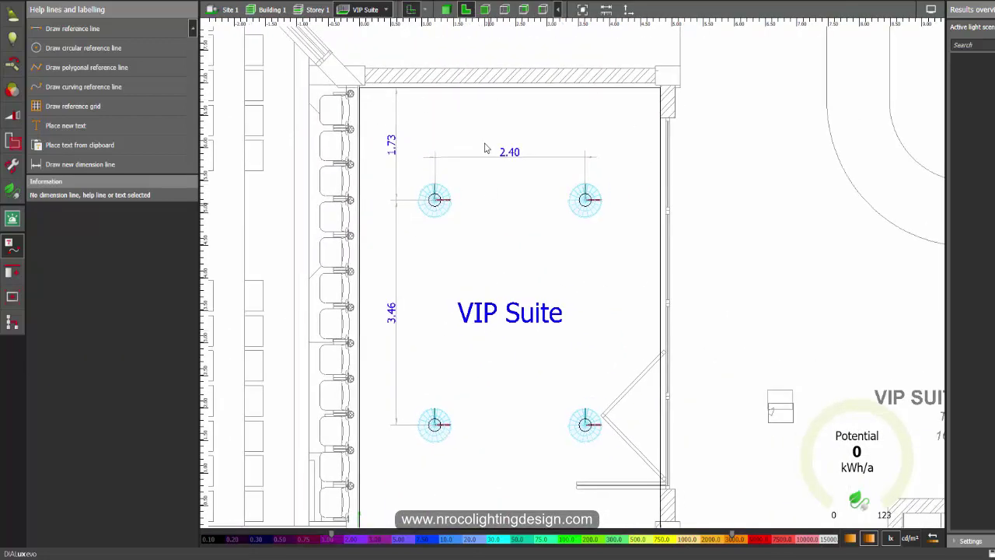
{"action": "scroll", "coordinate": [492, 233], "scroll_direction": "down", "scroll_amount": 1}
{"action": "scroll", "coordinate": [584, 195], "scroll_direction": "up", "scroll_amount": 1}
{"action": "scroll", "coordinate": [544, 216], "scroll_direction": "down", "scroll_amount": 1}
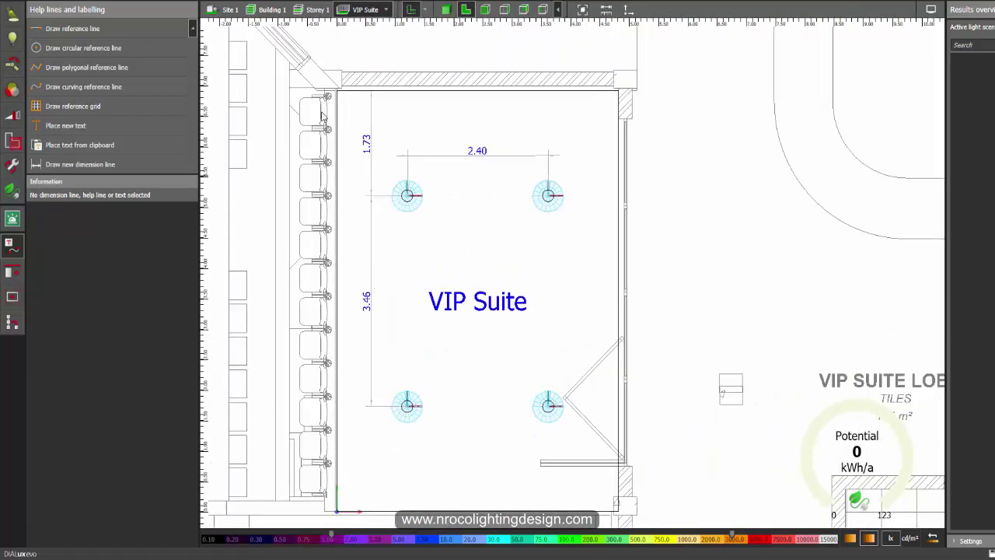
- Draw a 6.82 m dimension from the room's top-right to bottom-right corner
{"action": "left_click", "coordinate": [76, 166]}
{"action": "left_click", "coordinate": [620, 91]}
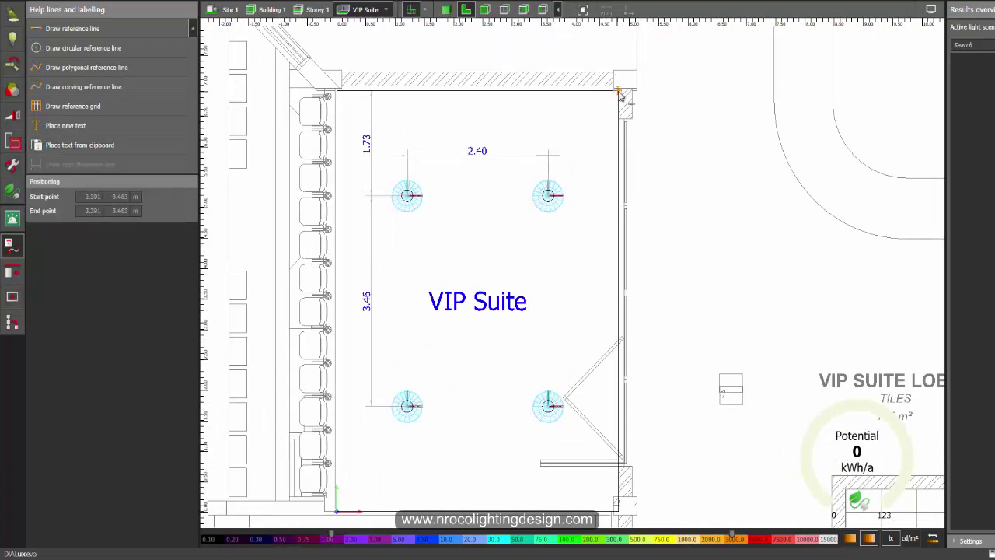
{"action": "left_click", "coordinate": [619, 515]}
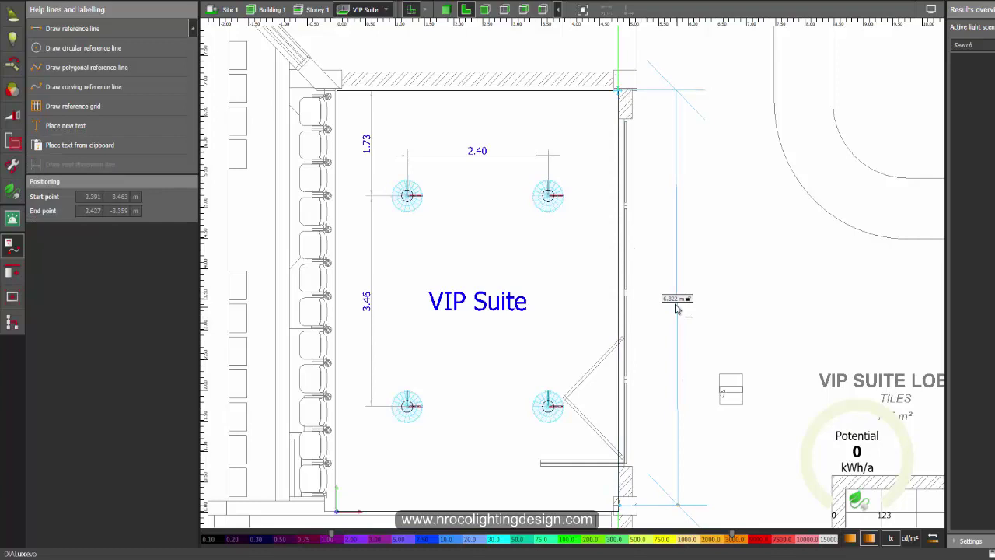
{"action": "left_click", "coordinate": [673, 295]}
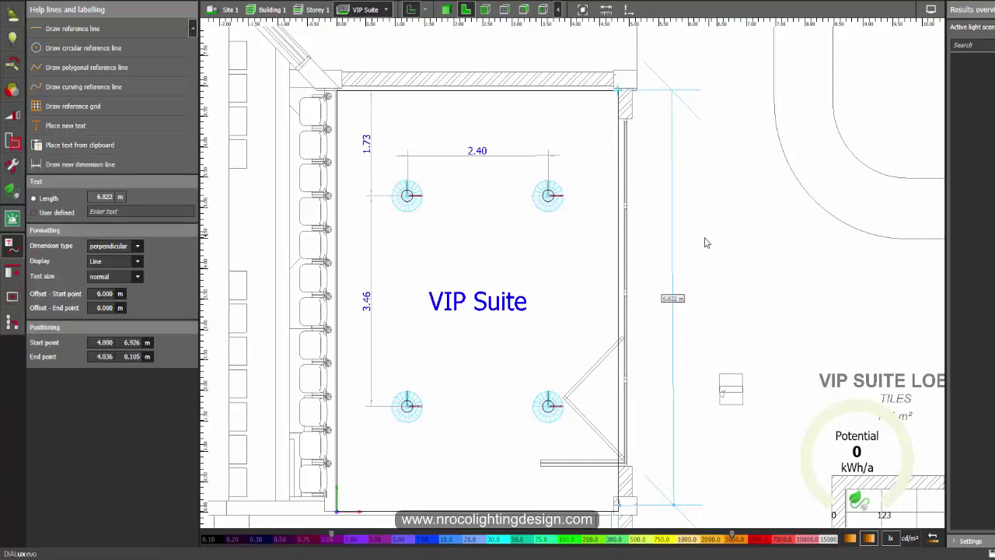
- Give the 6.82 m dimension small text and Arrows on inside display
{"action": "left_click", "coordinate": [674, 268]}
{"action": "left_click", "coordinate": [113, 276]}
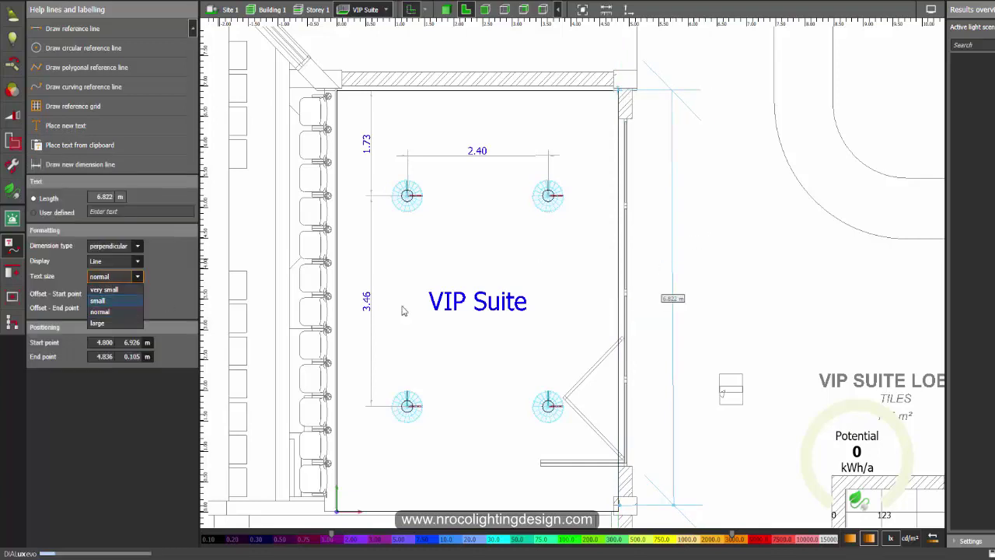
{"action": "left_click", "coordinate": [402, 311]}
{"action": "left_click", "coordinate": [113, 262]}
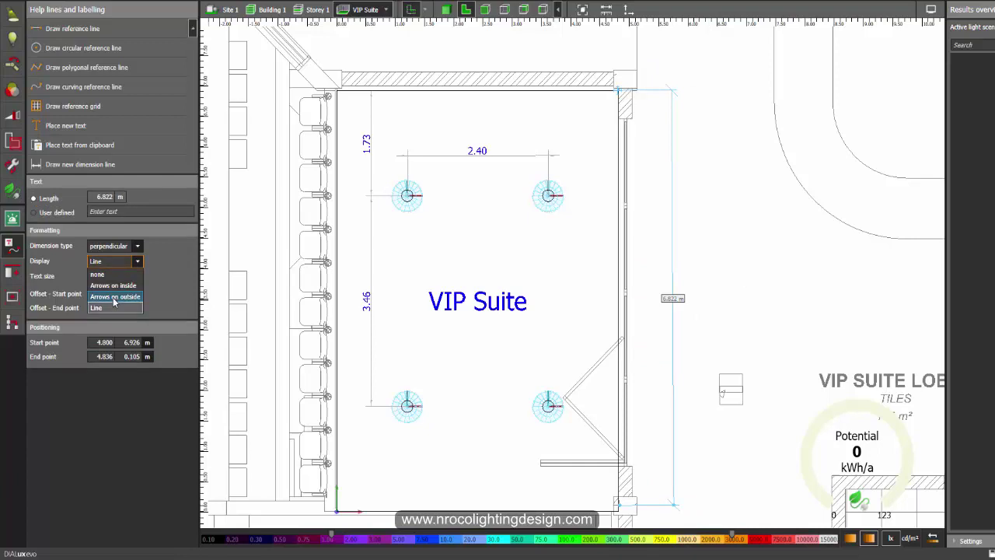
{"action": "left_click", "coordinate": [113, 285]}
{"action": "left_click", "coordinate": [112, 276]}
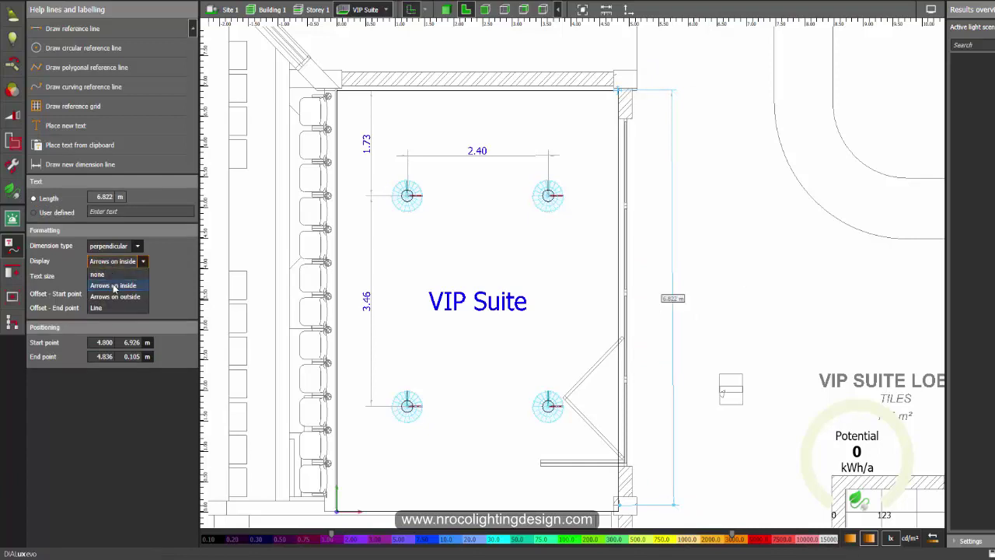
{"action": "left_click", "coordinate": [109, 286]}
{"action": "left_click", "coordinate": [490, 227]}
{"action": "scroll", "coordinate": [715, 241], "scroll_direction": "down", "scroll_amount": 1}
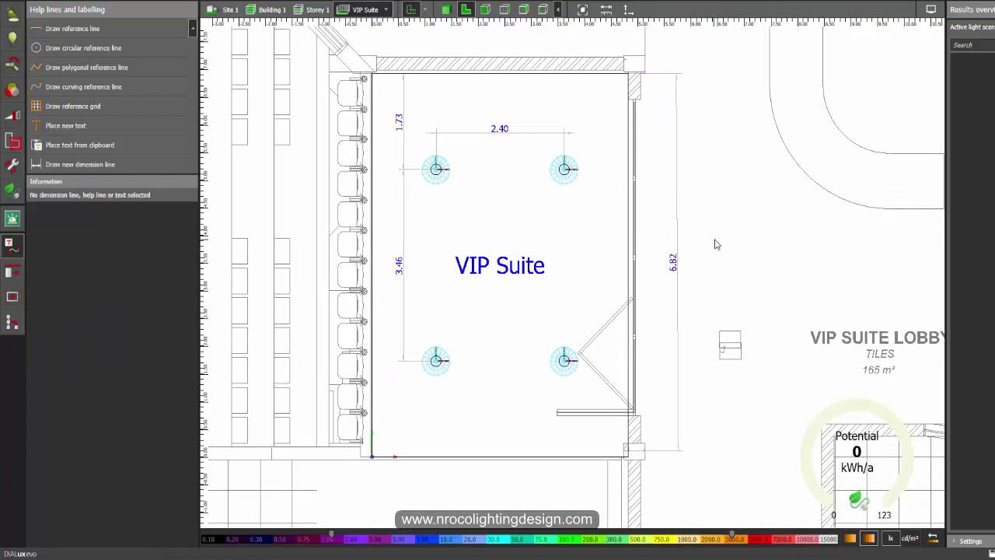
{"action": "middle_click_drag", "start_coordinate": [515, 259], "coordinate": [533, 267]}
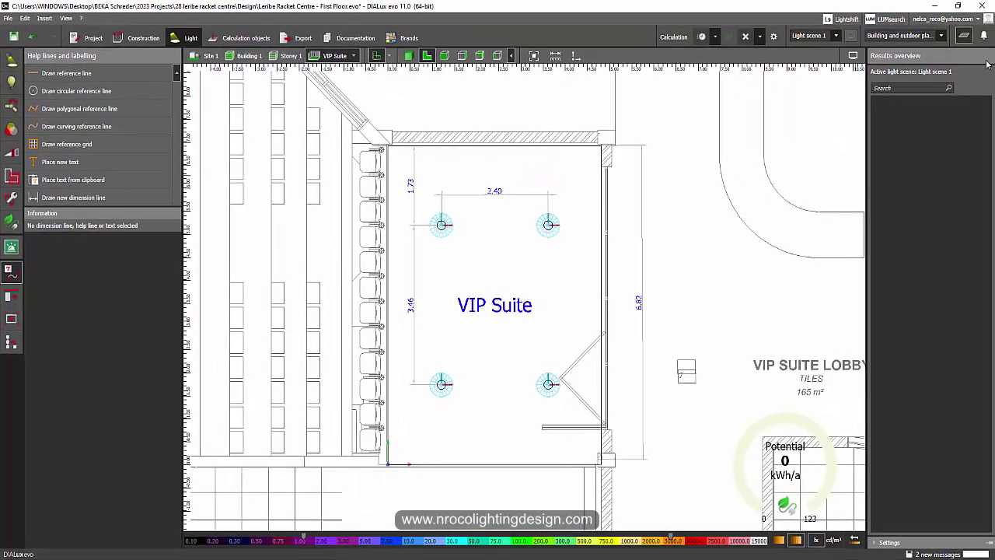
- Show the VIP Suite in 3-D false colours, then return to the 2-D plan with the results overview
{"action": "left_click", "coordinate": [965, 37]}
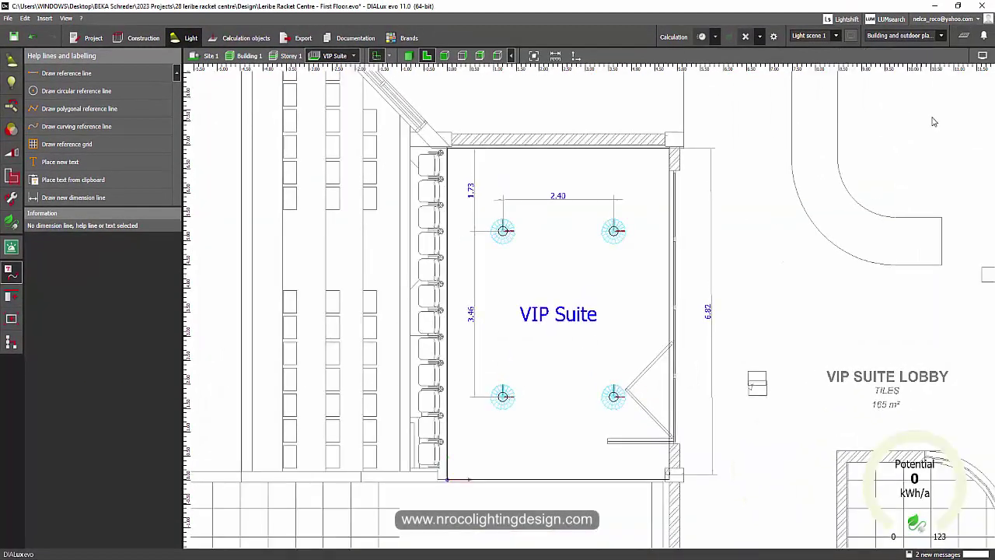
{"action": "left_click", "coordinate": [983, 55]}
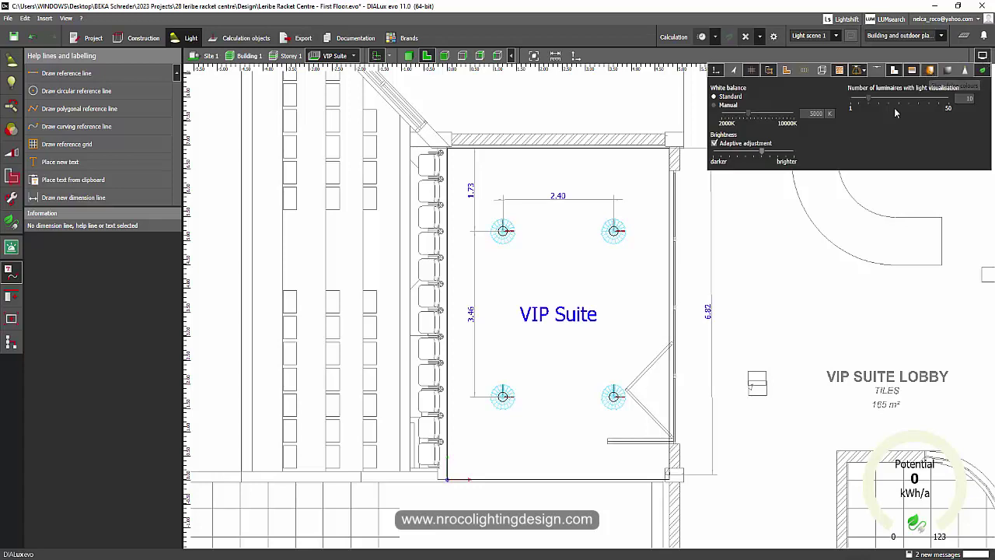
{"action": "left_click", "coordinate": [745, 242]}
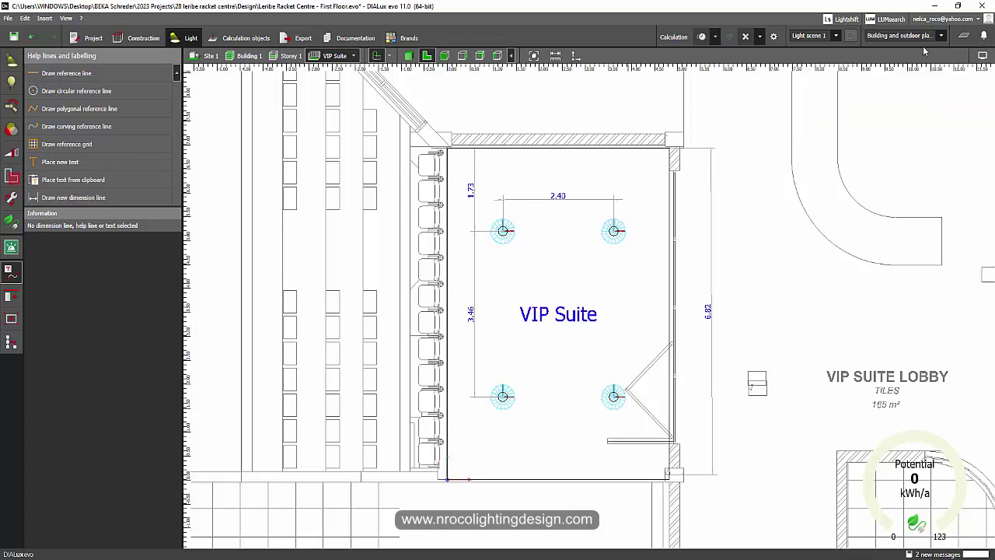
{"action": "left_click", "coordinate": [982, 55]}
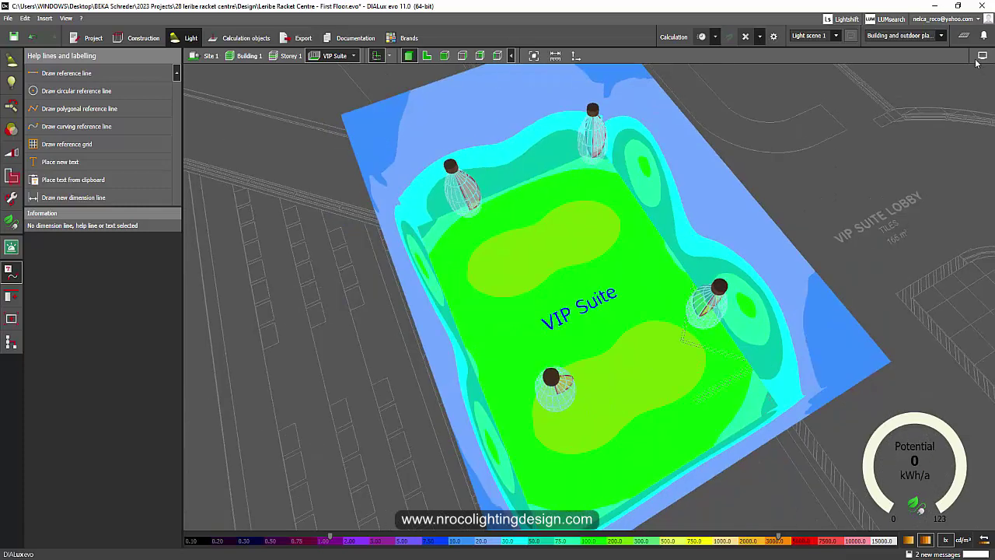
{"action": "left_click", "coordinate": [964, 35]}
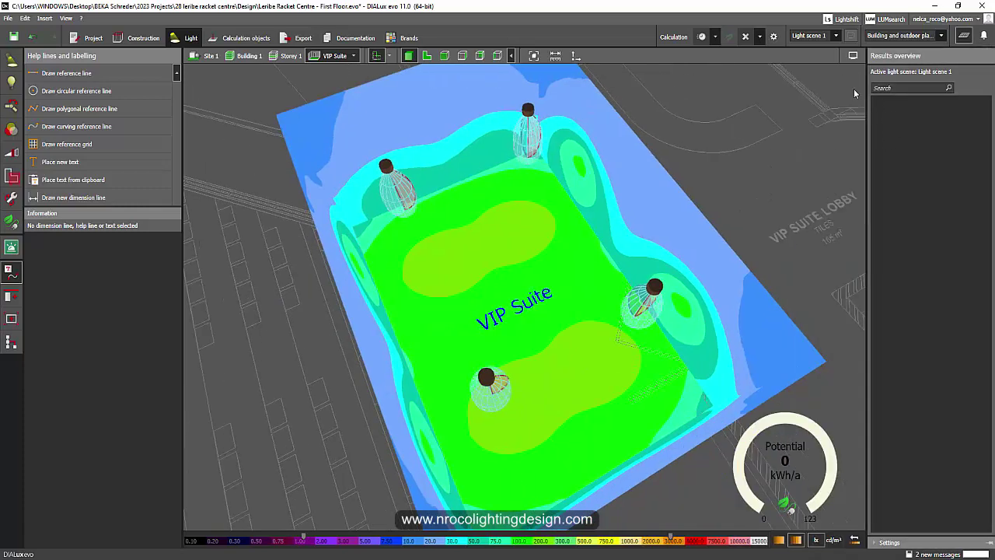
{"action": "left_click", "coordinate": [426, 55]}
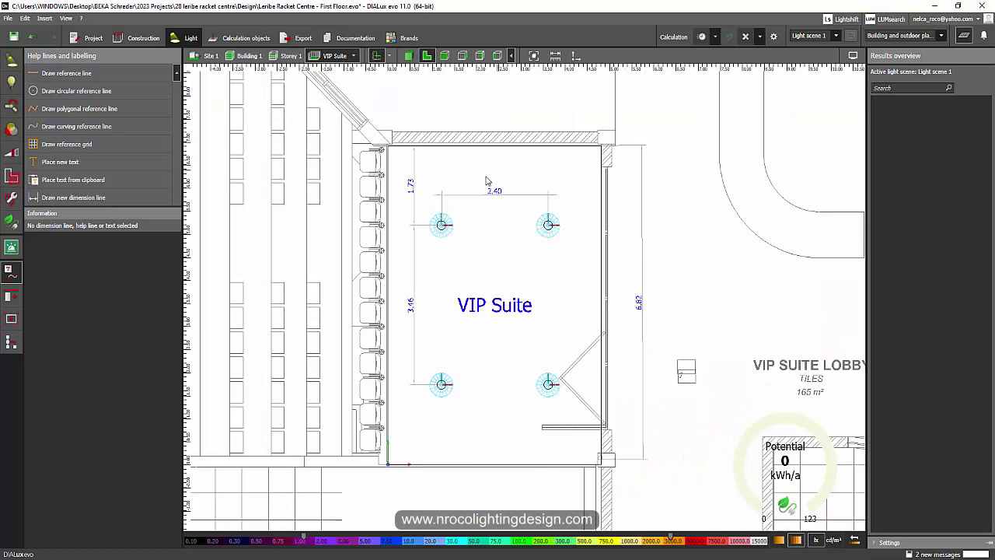
- Enable False colours and Value chart on the VIP Suite working plane, then run the calculation
{"action": "left_click", "coordinate": [502, 257]}
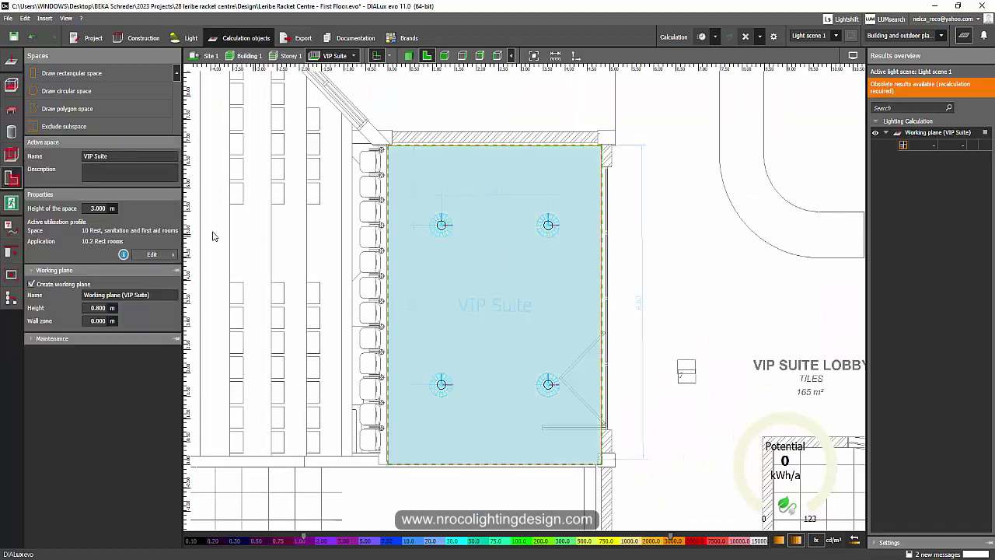
{"action": "left_click", "coordinate": [16, 62]}
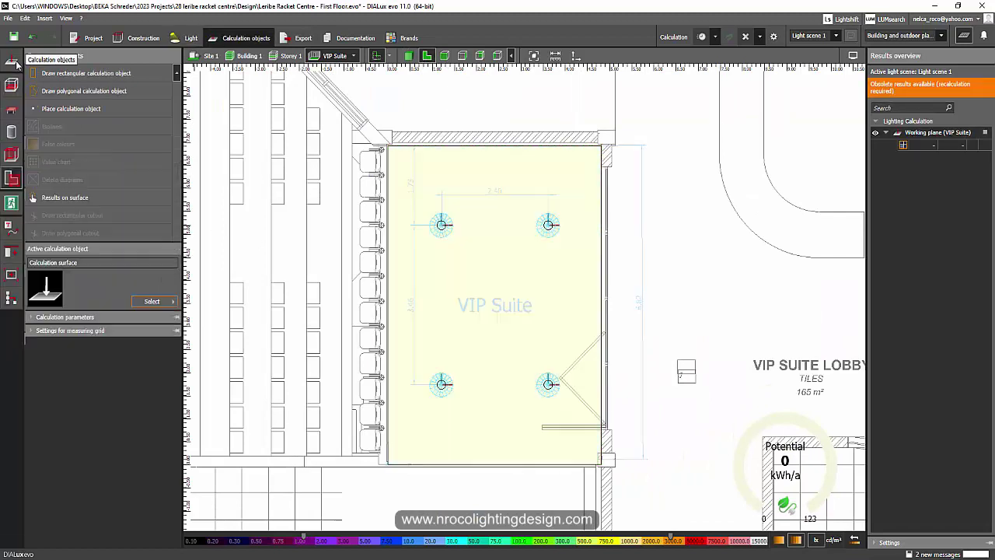
{"action": "left_click", "coordinate": [448, 191]}
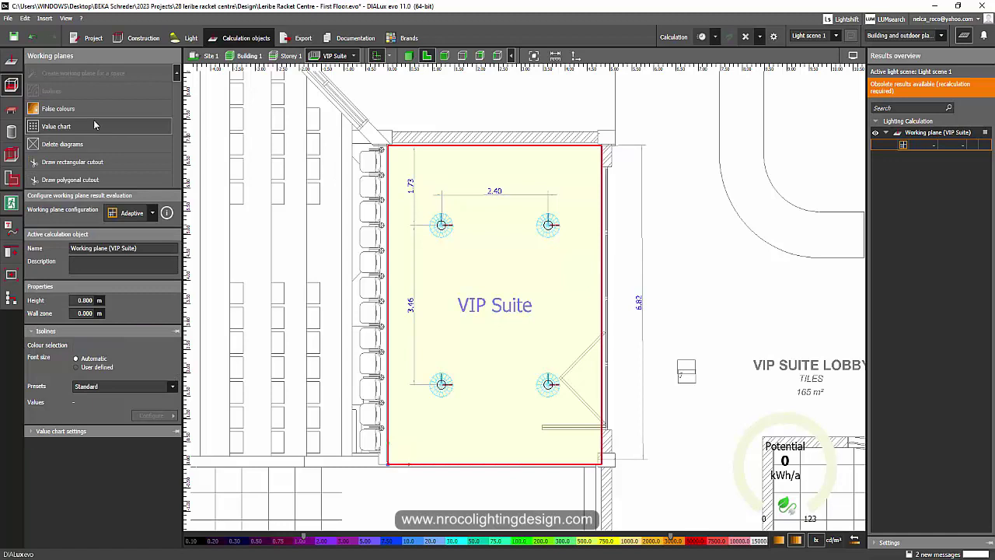
{"action": "left_click", "coordinate": [81, 111]}
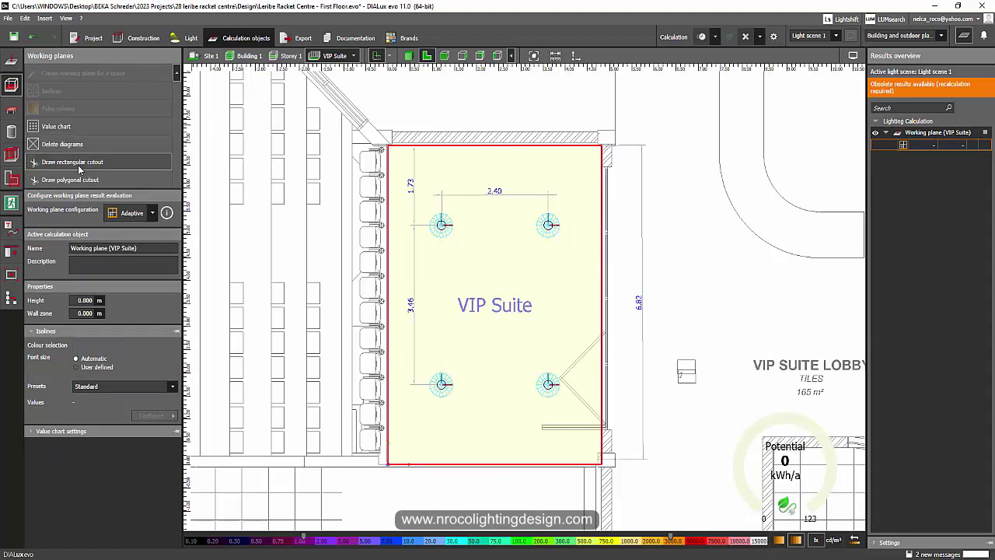
{"action": "left_click", "coordinate": [62, 127]}
{"action": "left_click", "coordinate": [701, 36]}
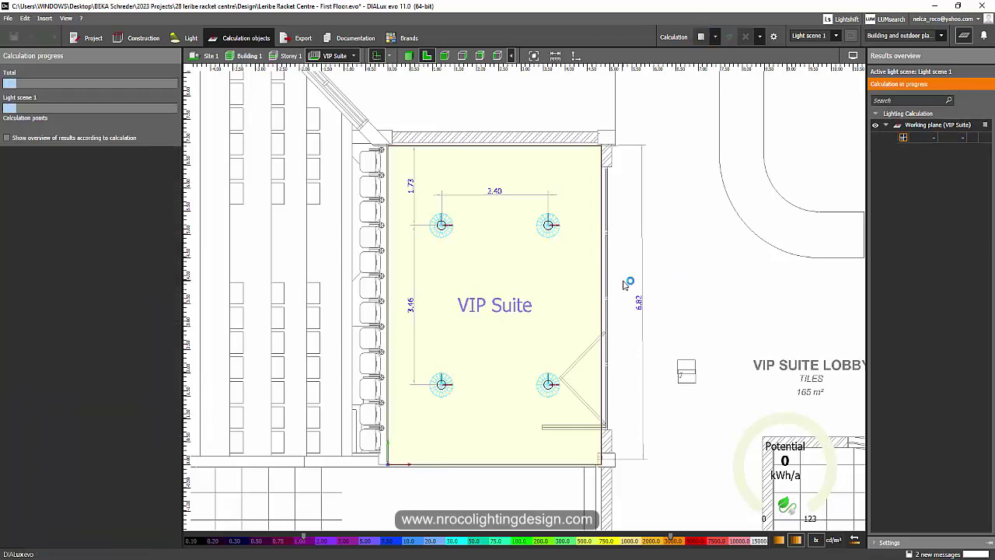
- Zoom the 2-D plan to inspect the VIP Suite's false-colour illuminance values, averaging 188 lx
{"action": "scroll", "coordinate": [575, 287], "scroll_direction": "down", "scroll_amount": 1}
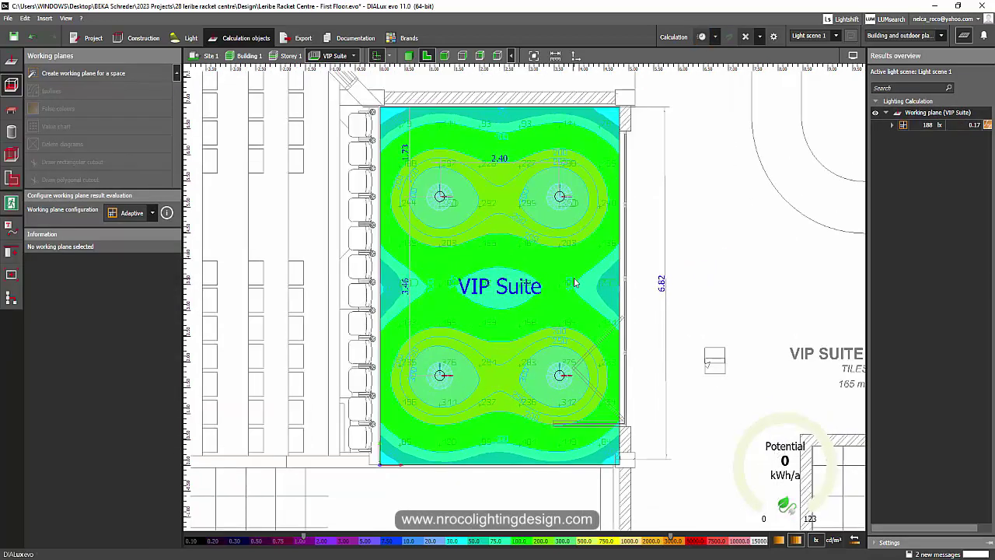
{"action": "scroll", "coordinate": [549, 292], "scroll_direction": "up", "scroll_amount": 1}
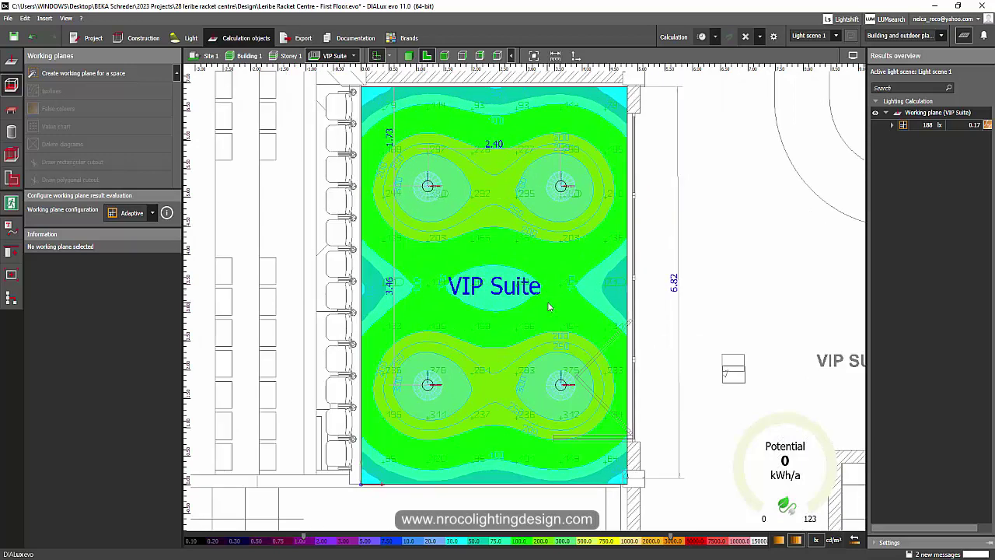
{"action": "scroll", "coordinate": [572, 326], "scroll_direction": "down", "scroll_amount": 2}
{"action": "scroll", "coordinate": [584, 319], "scroll_direction": "up", "scroll_amount": 1}
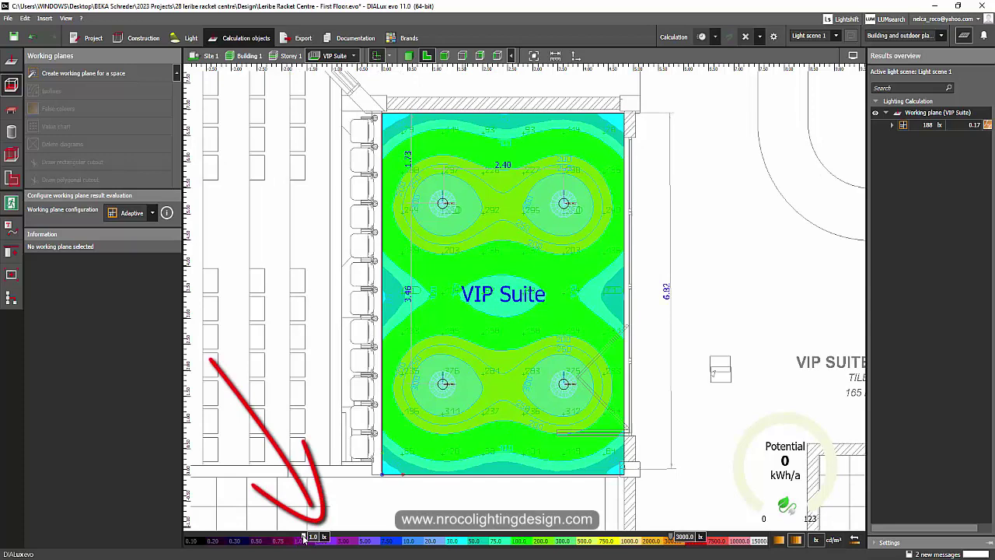
- Narrow the false-colour scale so it runs from 1.0 to 3000 lx
{"action": "mouse_move", "coordinate": [325, 538]}
{"action": "left_click_drag", "start_coordinate": [326, 538], "coordinate": [389, 538]}
{"action": "left_click_drag", "start_coordinate": [670, 536], "coordinate": [563, 536]}
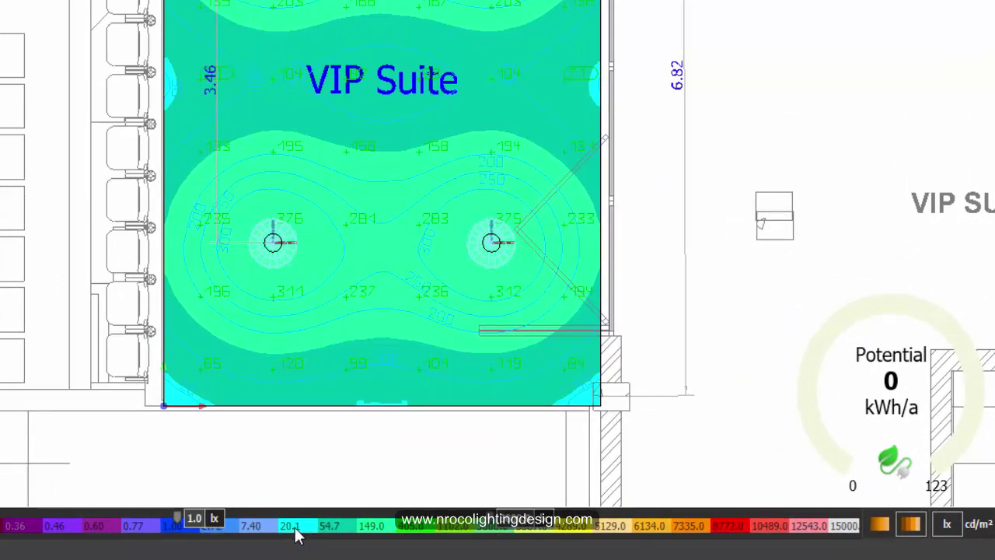
- Change the colour-scale step values from 20.1 to 20 lx and from 405 to 400 lx
{"action": "left_click", "coordinate": [296, 535]}
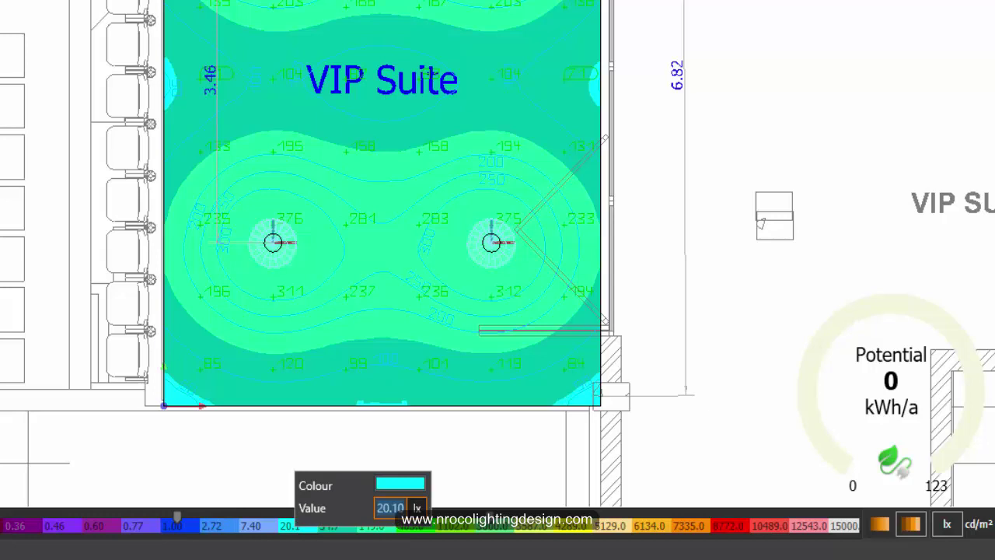
{"action": "type", "text": "20"}
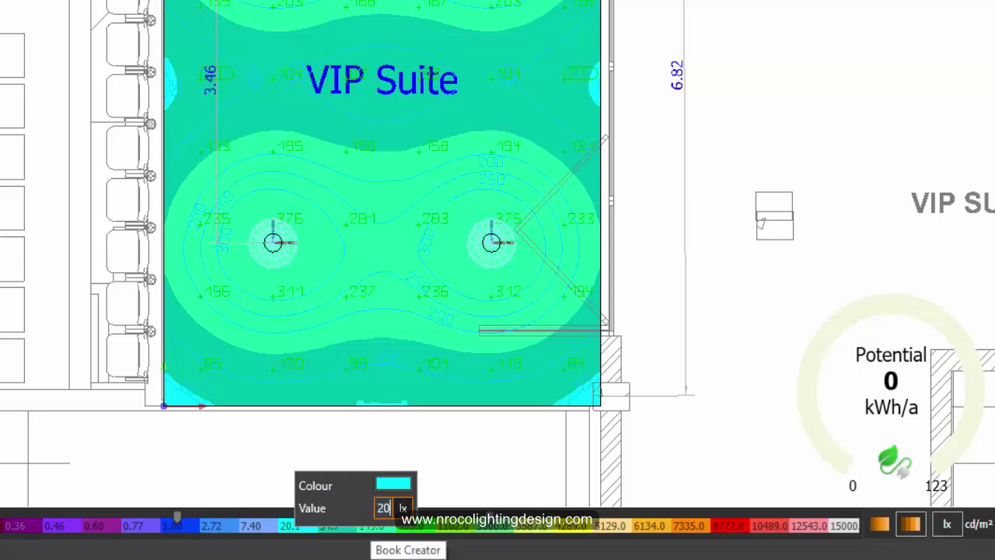
{"action": "key", "text": "Return"}
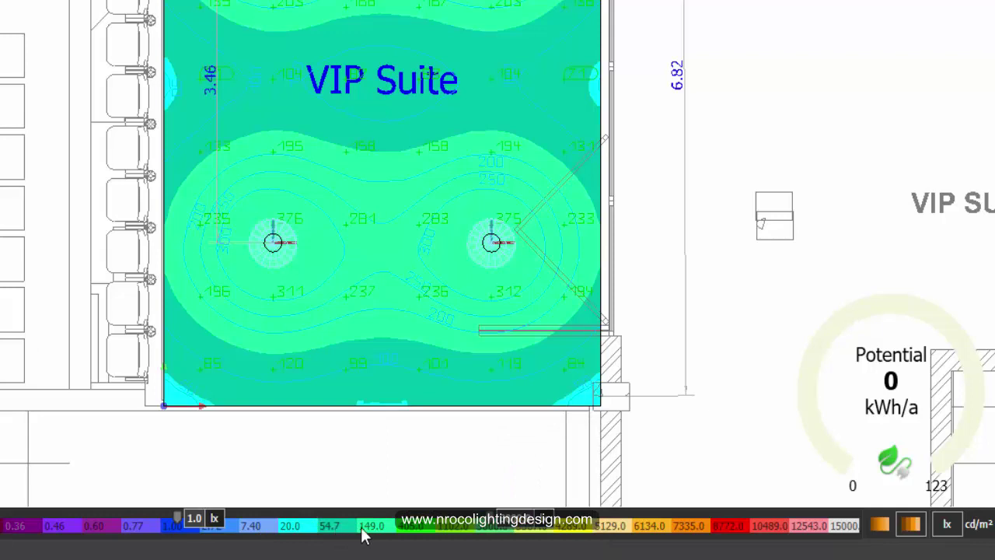
{"action": "left_click", "coordinate": [410, 528]}
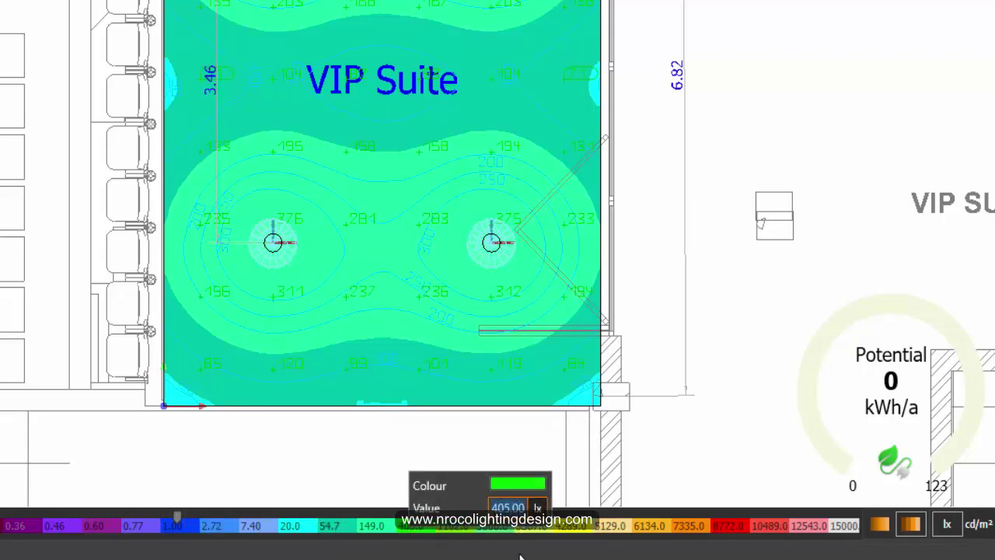
{"action": "type", "text": "400"}
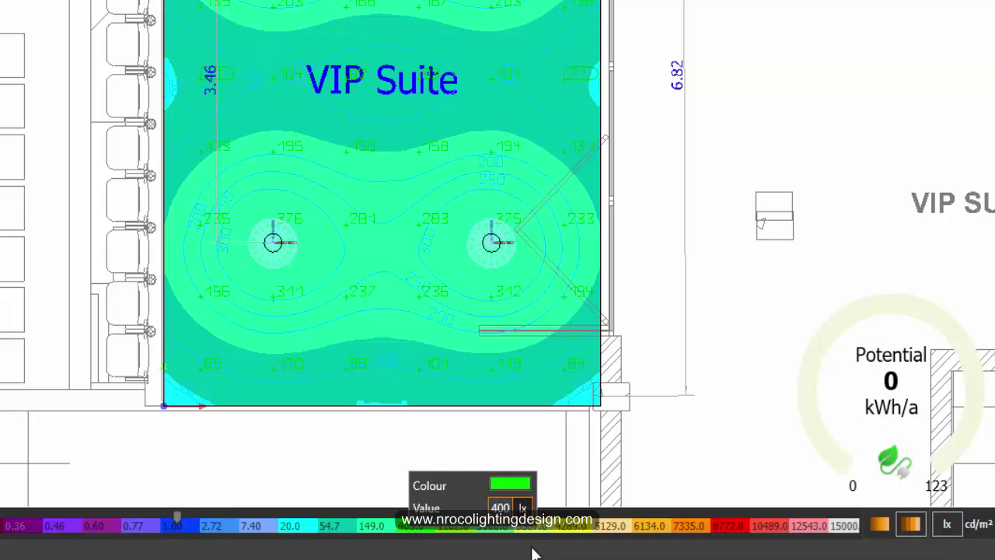
{"action": "left_click", "coordinate": [810, 85]}
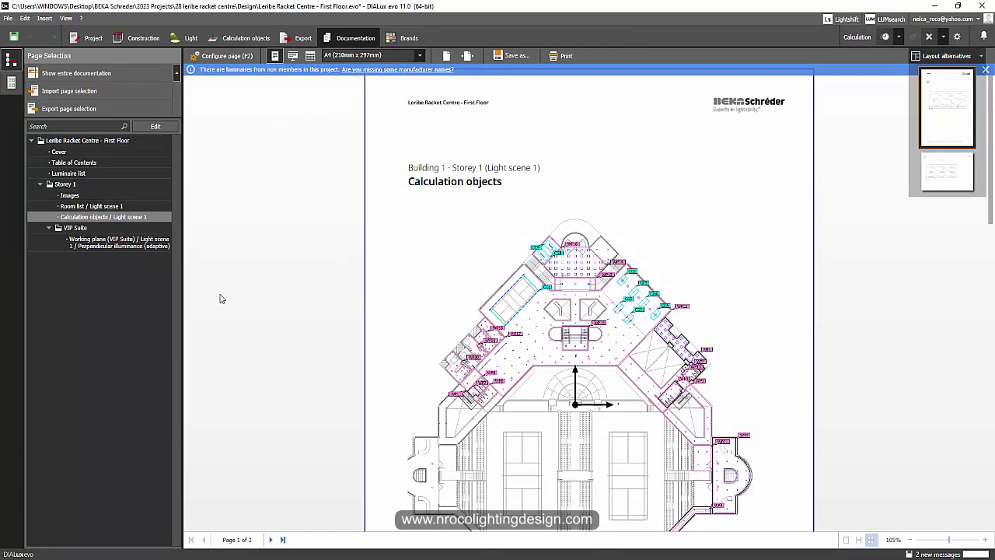
- Tick the VIP Suite's Summary / Light scene 1 page in the page selection and preview it
{"action": "left_click", "coordinate": [153, 128]}
{"action": "left_click", "coordinate": [146, 141]}
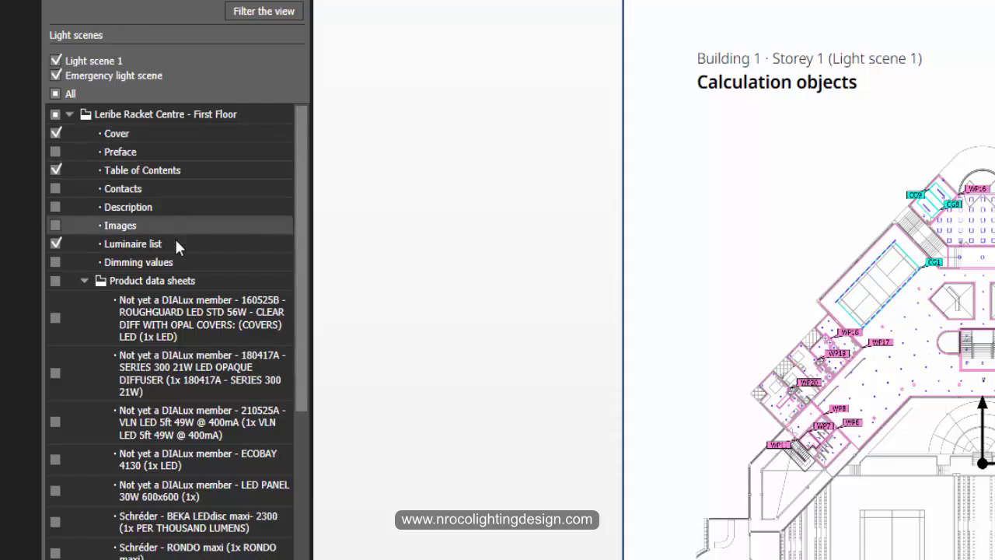
{"action": "left_click_drag", "start_coordinate": [304, 229], "coordinate": [301, 425]}
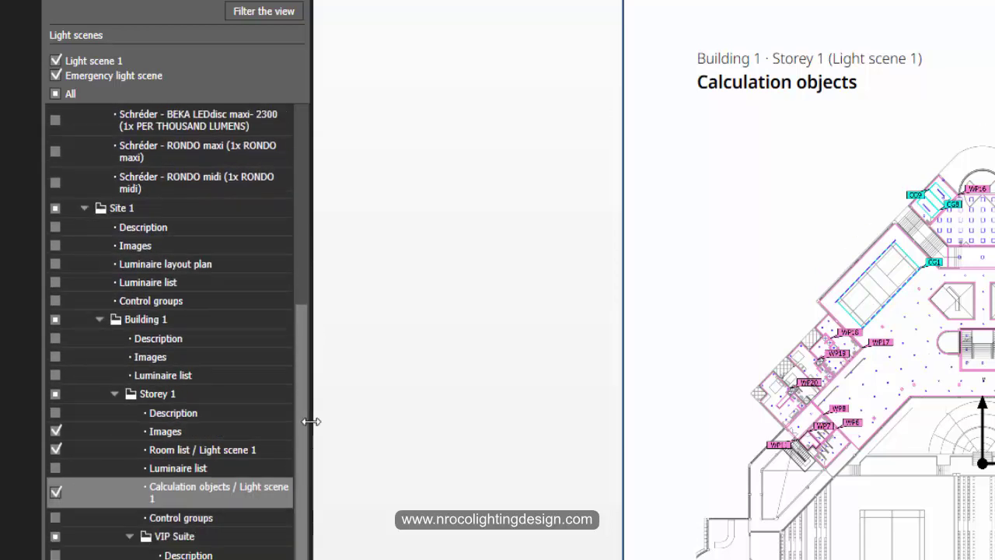
{"action": "scroll", "coordinate": [302, 435], "scroll_direction": "down", "scroll_amount": 1}
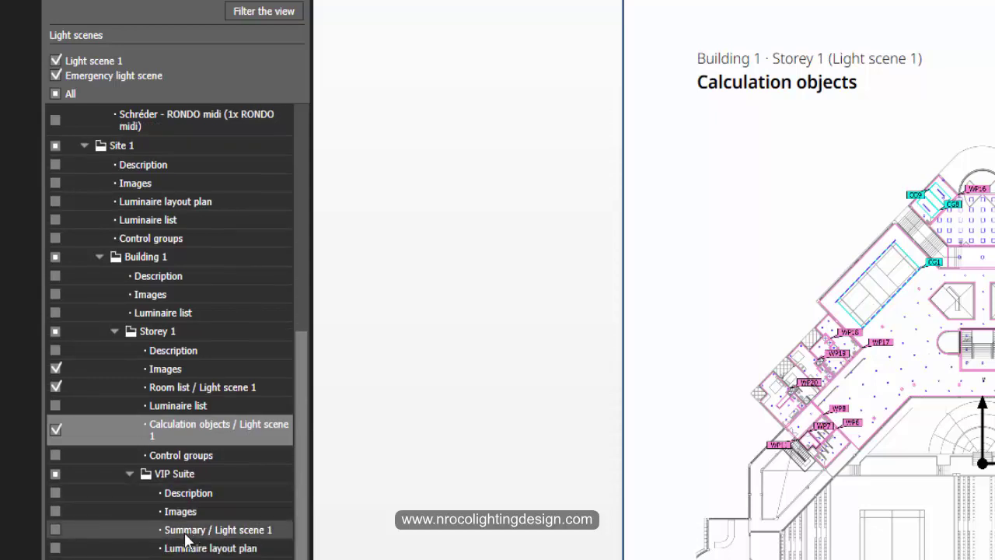
{"action": "left_click", "coordinate": [55, 529]}
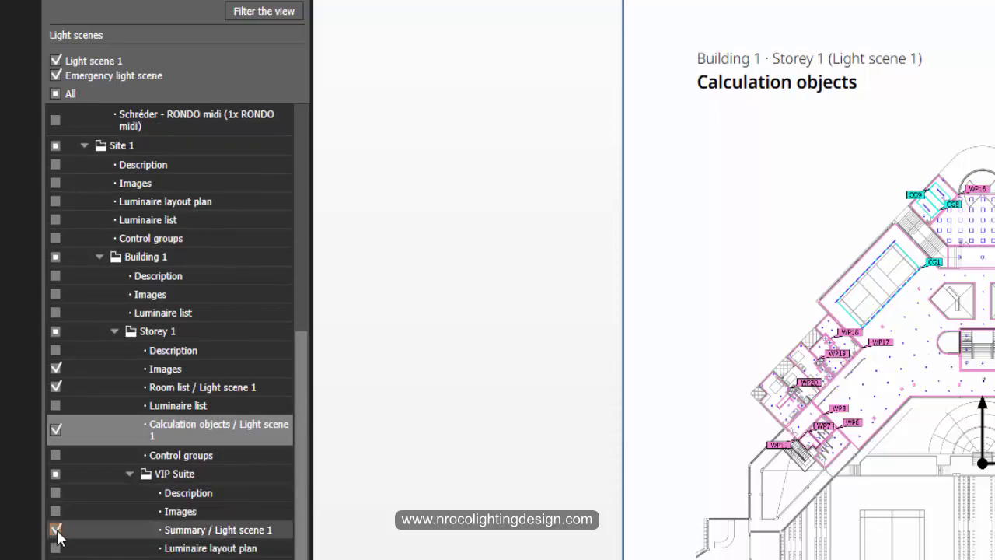
{"action": "left_click", "coordinate": [189, 532]}
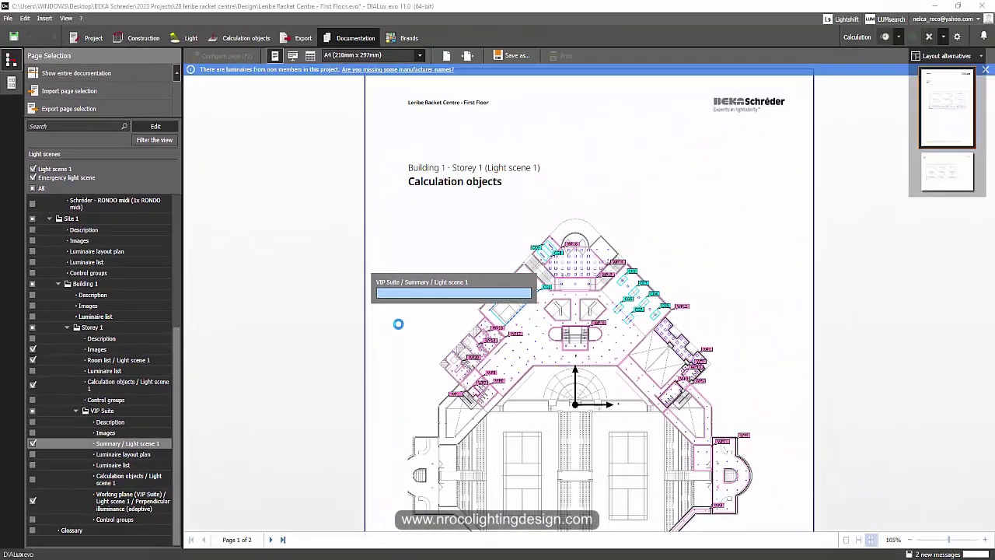
{"action": "scroll", "coordinate": [423, 302], "scroll_direction": "up", "scroll_amount": 3}
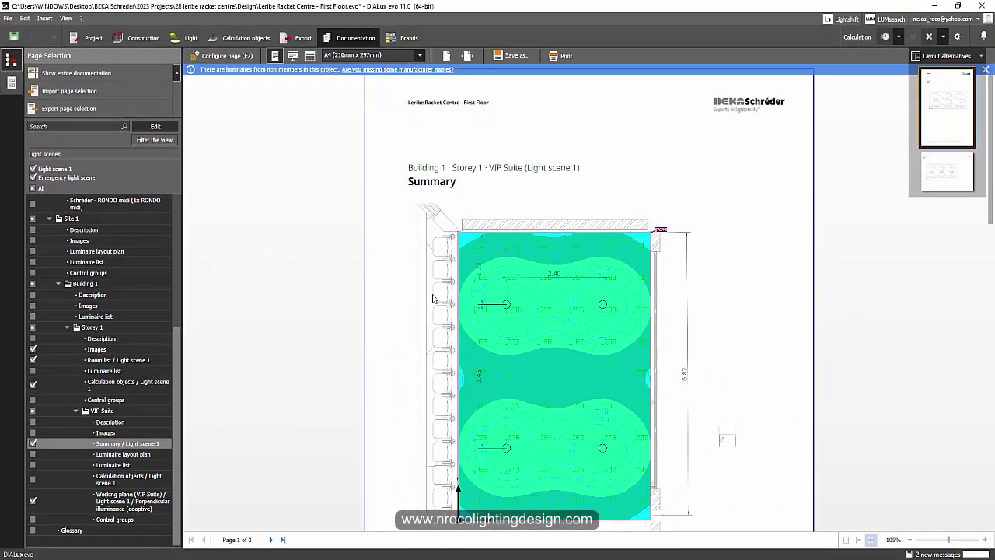
{"action": "scroll", "coordinate": [481, 180], "scroll_direction": "down", "scroll_amount": 8}
{"action": "scroll", "coordinate": [532, 289], "scroll_direction": "up", "scroll_amount": 6}
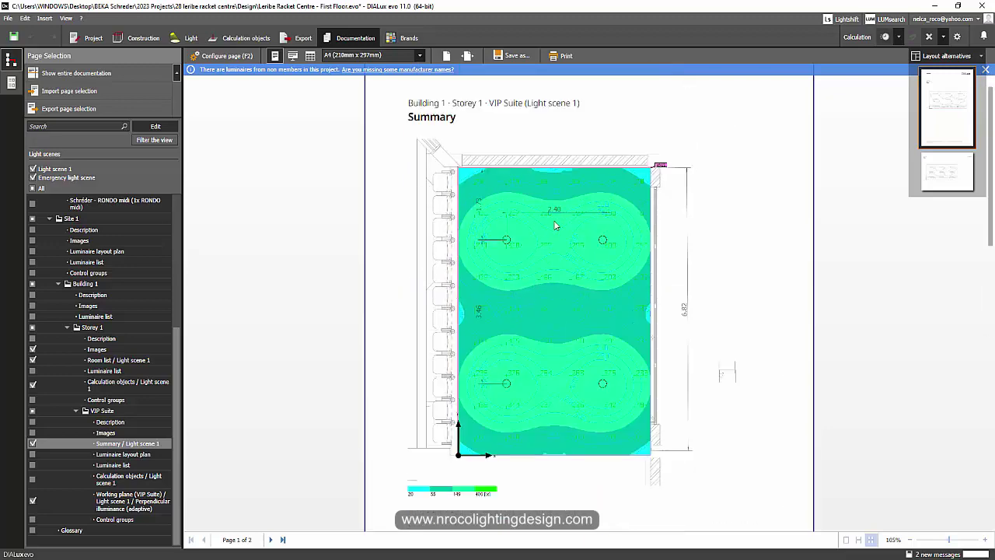
{"action": "scroll", "coordinate": [521, 249], "scroll_direction": "down", "scroll_amount": 3}
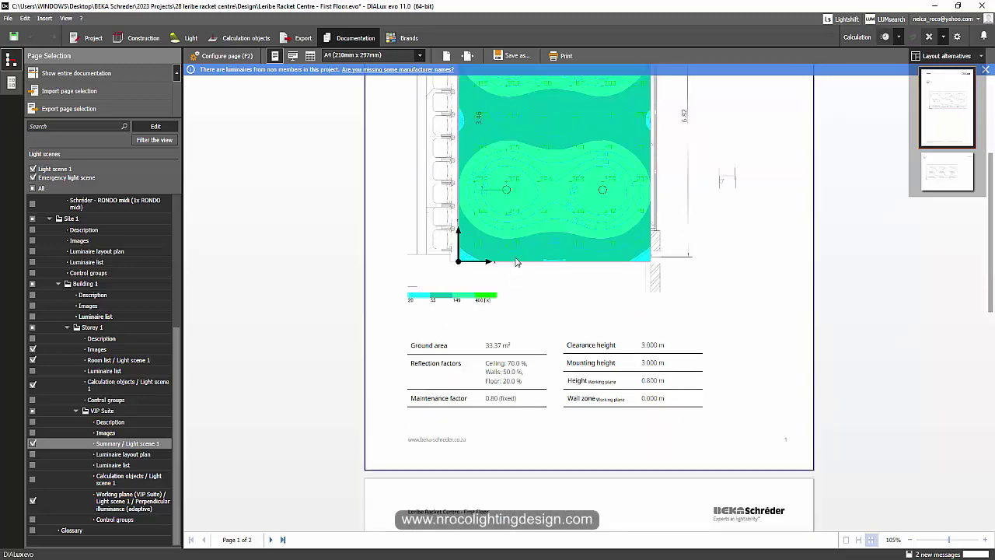
{"action": "scroll", "coordinate": [505, 311], "scroll_direction": "down", "scroll_amount": 2}
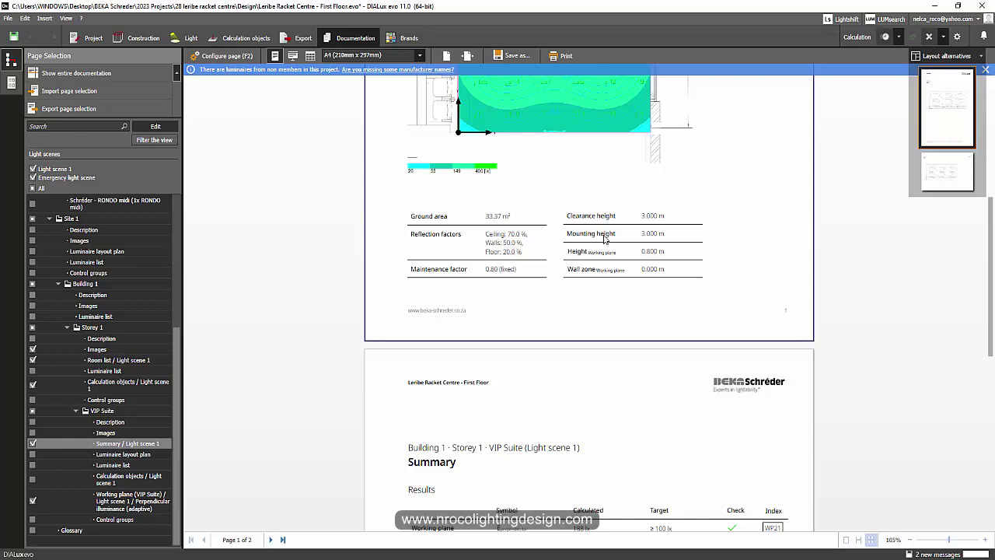
{"action": "scroll", "coordinate": [600, 255], "scroll_direction": "down", "scroll_amount": 1}
{"action": "scroll", "coordinate": [598, 255], "scroll_direction": "down", "scroll_amount": 4}
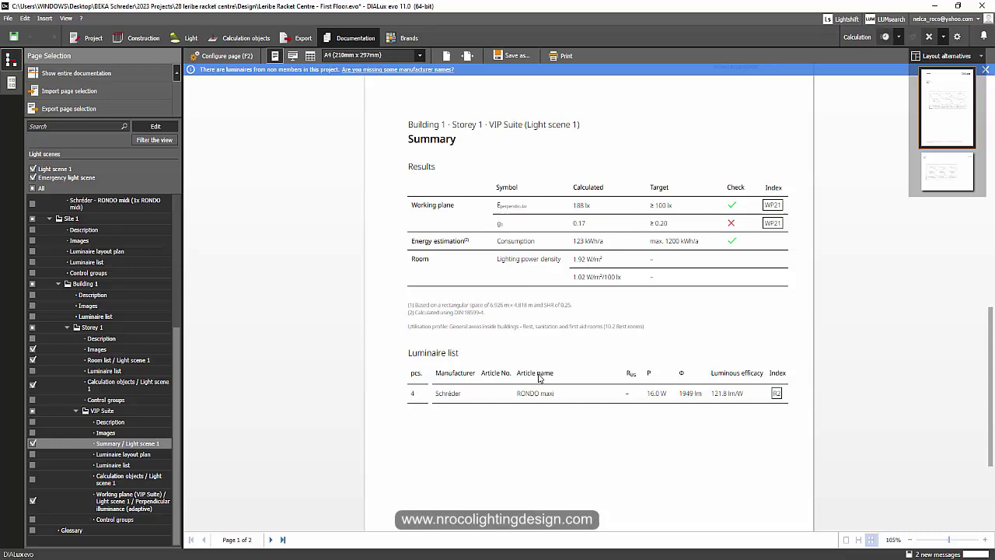
{"action": "scroll", "coordinate": [610, 379], "scroll_direction": "up", "scroll_amount": 8}
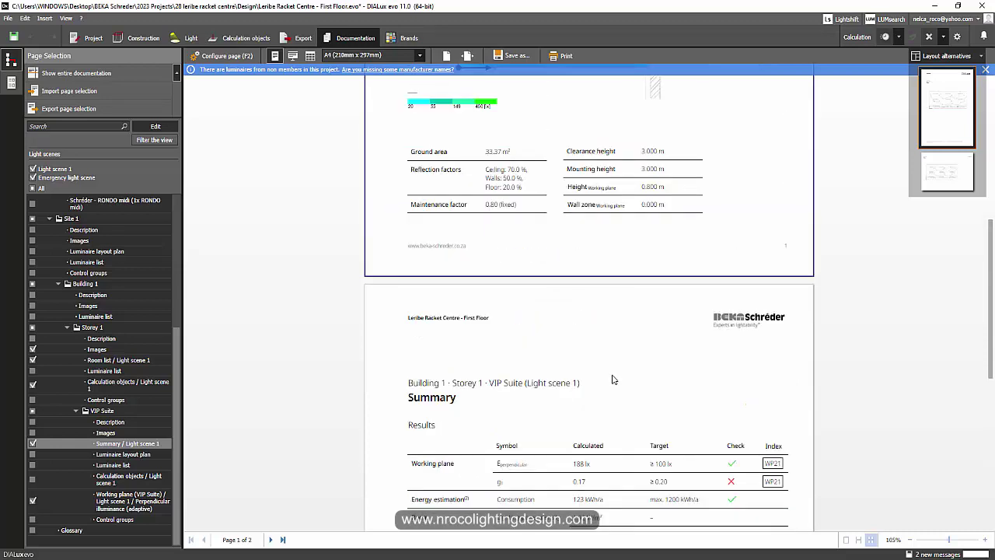
{"action": "scroll", "coordinate": [619, 367], "scroll_direction": "down", "scroll_amount": 3}
{"action": "scroll", "coordinate": [619, 367], "scroll_direction": "down", "scroll_amount": 6}
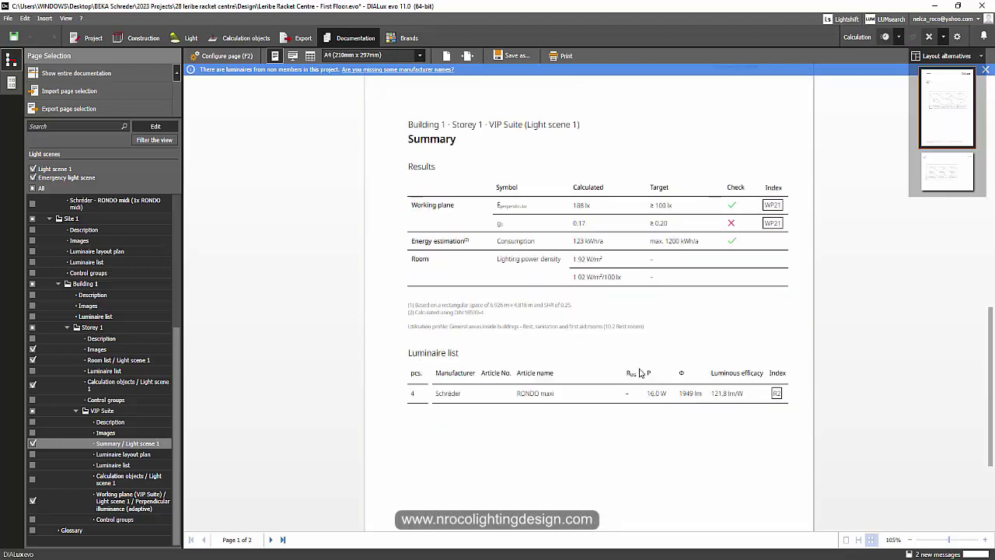
{"action": "scroll", "coordinate": [639, 373], "scroll_direction": "up", "scroll_amount": 8}
{"action": "scroll", "coordinate": [619, 342], "scroll_direction": "down", "scroll_amount": 2}
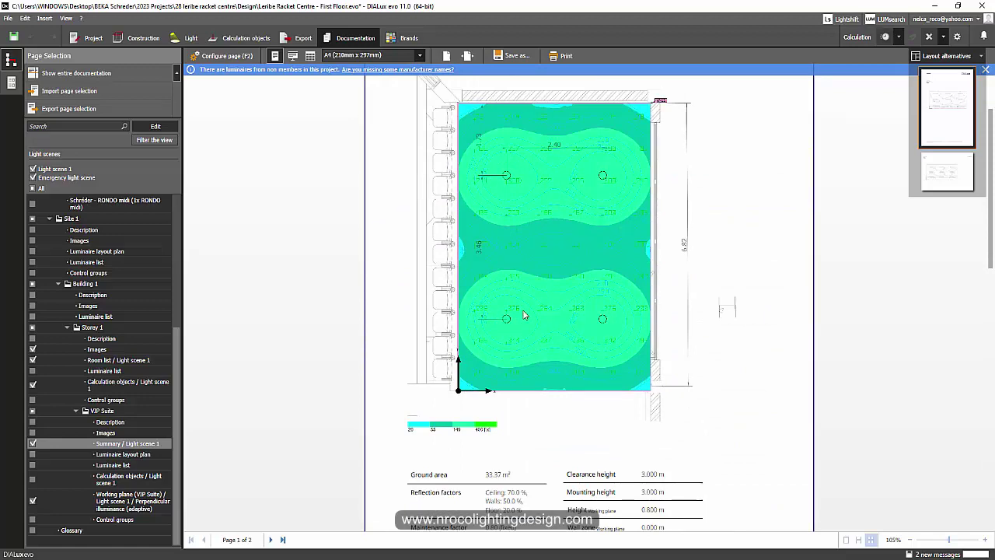
{"action": "scroll", "coordinate": [602, 349], "scroll_direction": "down", "scroll_amount": 8}
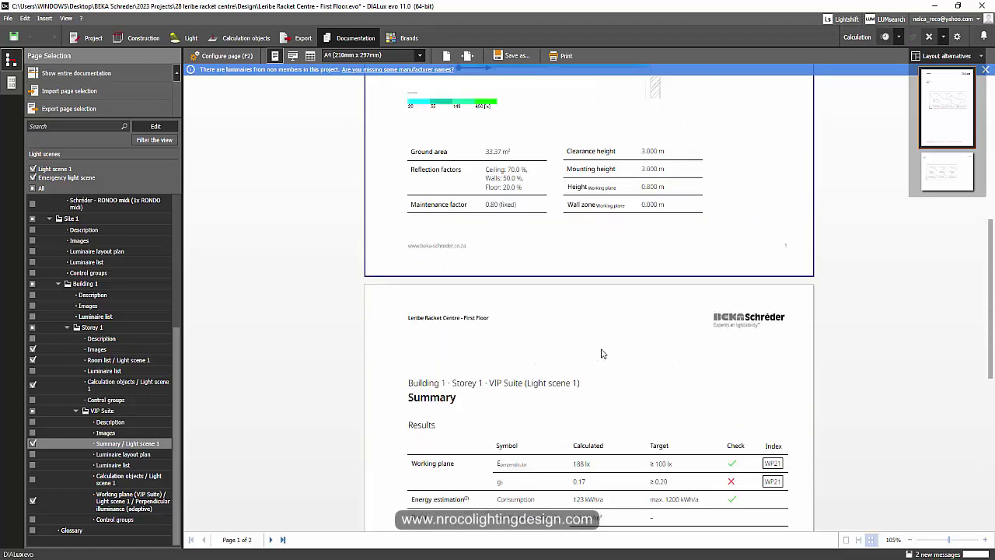
{"action": "scroll", "coordinate": [662, 264], "scroll_direction": "up", "scroll_amount": 3}
{"action": "scroll", "coordinate": [490, 357], "scroll_direction": "down", "scroll_amount": 6}
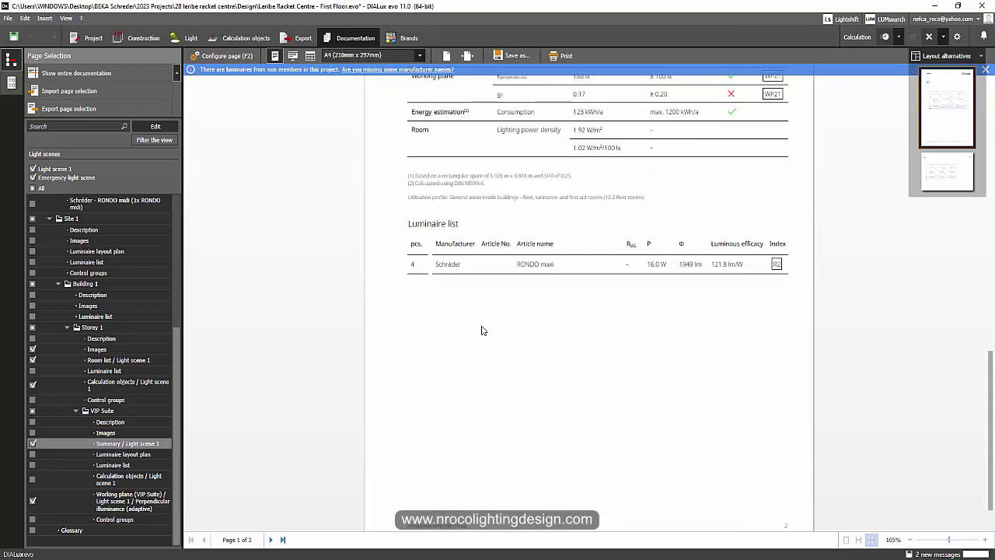
{"action": "scroll", "coordinate": [475, 319], "scroll_direction": "up", "scroll_amount": 3}
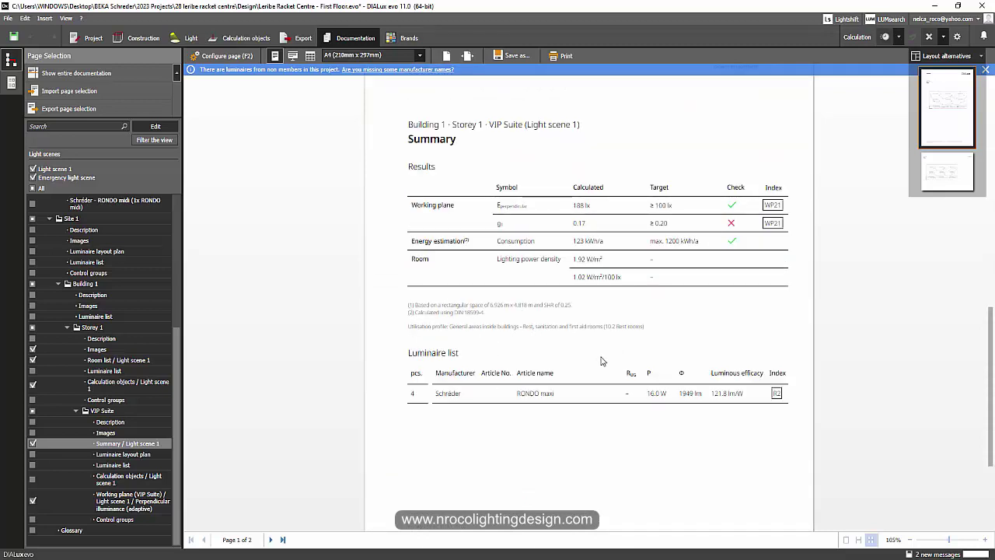
{"action": "scroll", "coordinate": [672, 378], "scroll_direction": "up", "scroll_amount": 9}
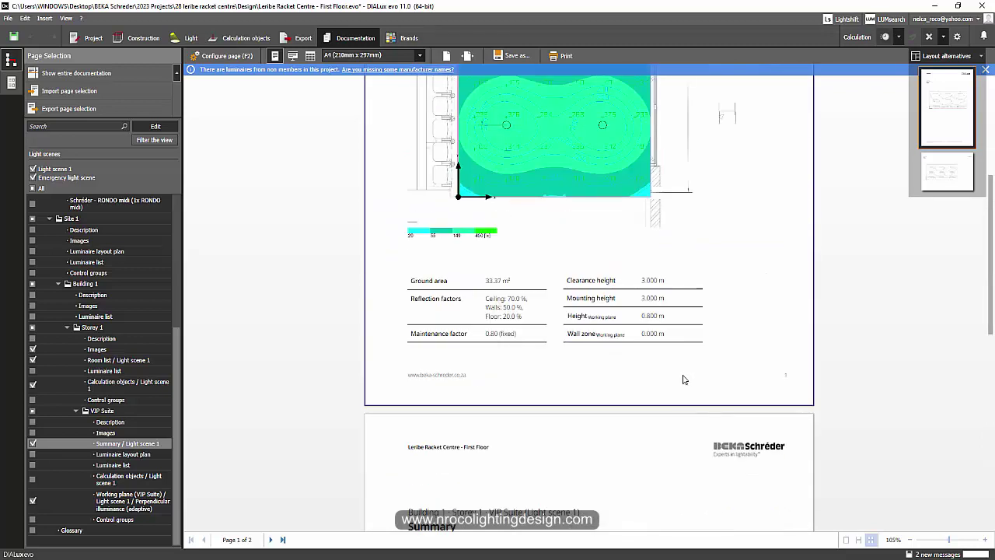
{"action": "scroll", "coordinate": [682, 378], "scroll_direction": "up", "scroll_amount": 1}
{"action": "scroll", "coordinate": [685, 365], "scroll_direction": "down", "scroll_amount": 8}
{"action": "scroll", "coordinate": [690, 351], "scroll_direction": "up", "scroll_amount": 8}
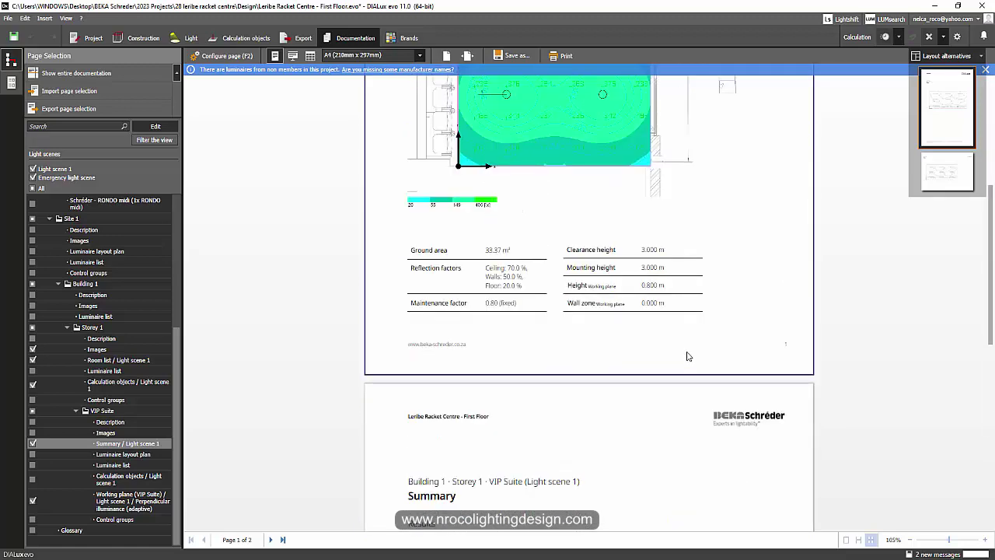
{"action": "scroll", "coordinate": [690, 356], "scroll_direction": "up", "scroll_amount": 1}
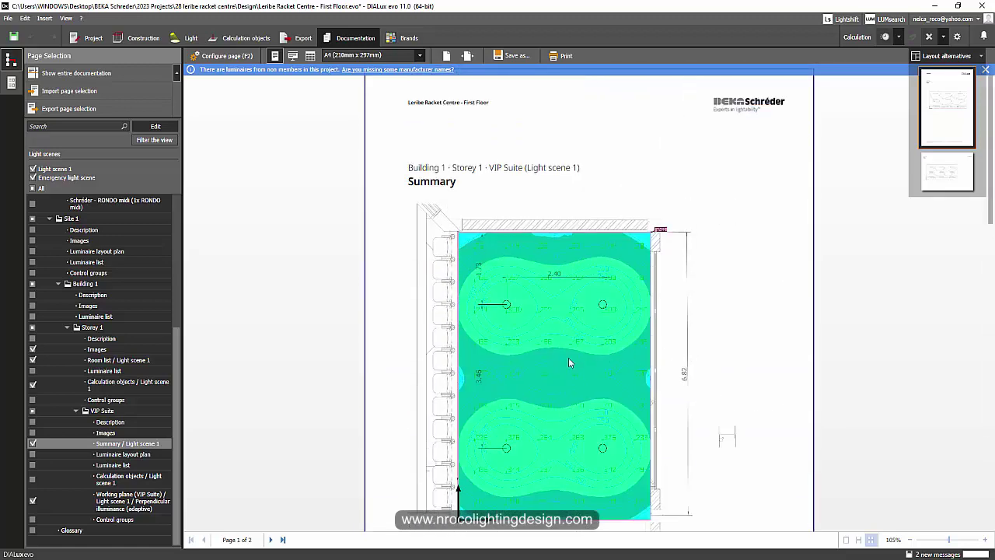
{"action": "scroll", "coordinate": [588, 370], "scroll_direction": "down", "scroll_amount": 8}
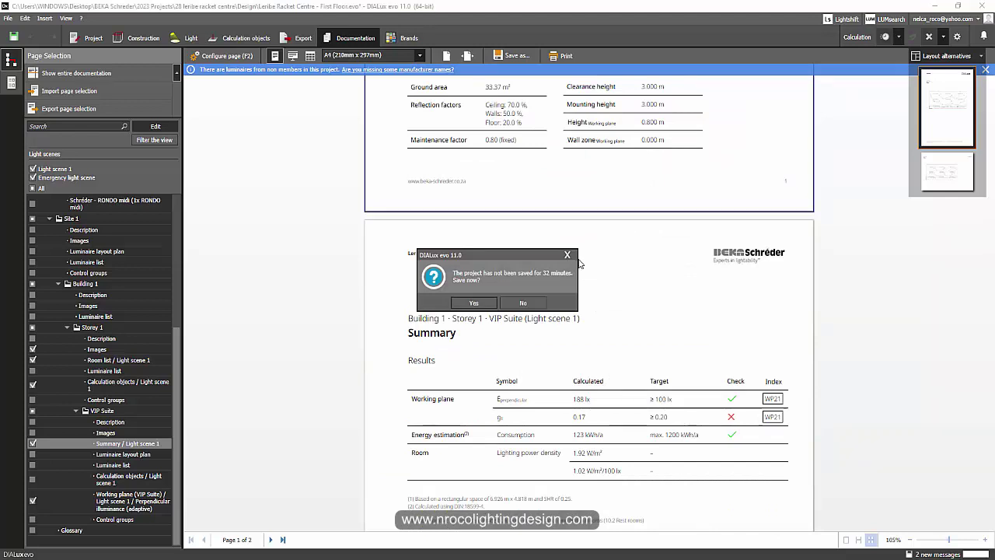
{"action": "left_click", "coordinate": [565, 258]}
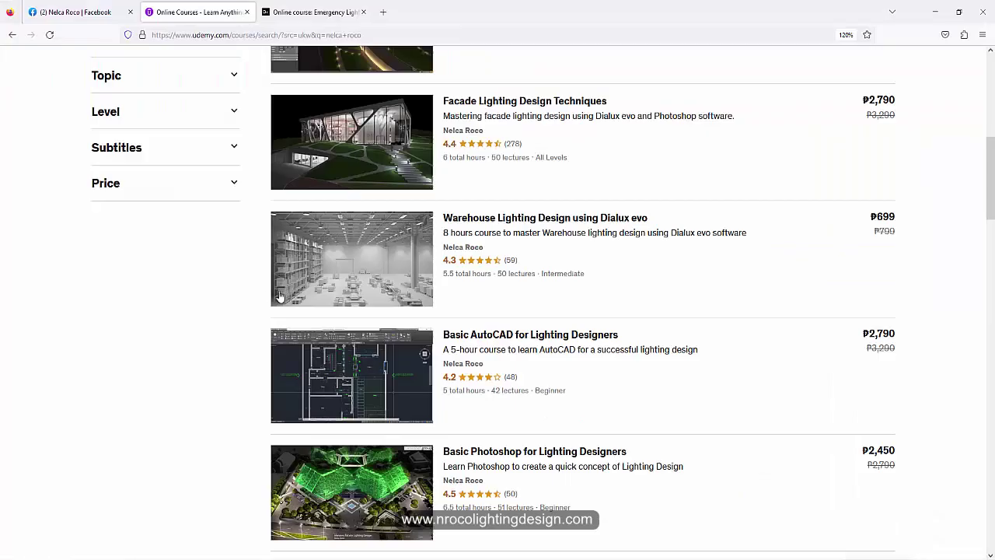
{"action": "scroll", "coordinate": [565, 349], "scroll_direction": "up", "scroll_amount": 10}
- Scroll through the Udemy lighting design course results, then switch to the instructor's YouTube channel
{"action": "mouse_move", "coordinate": [643, 296]}
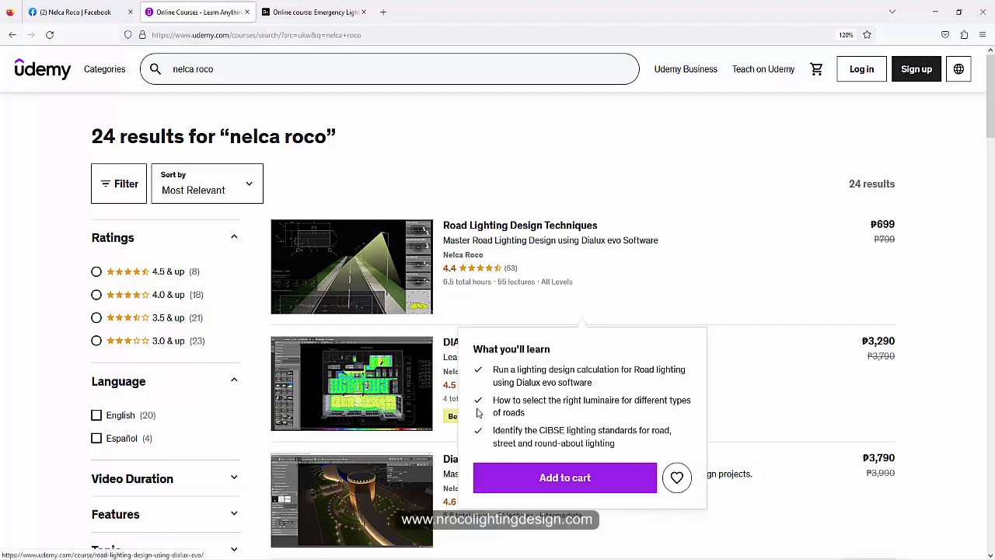
{"action": "mouse_move", "coordinate": [391, 394]}
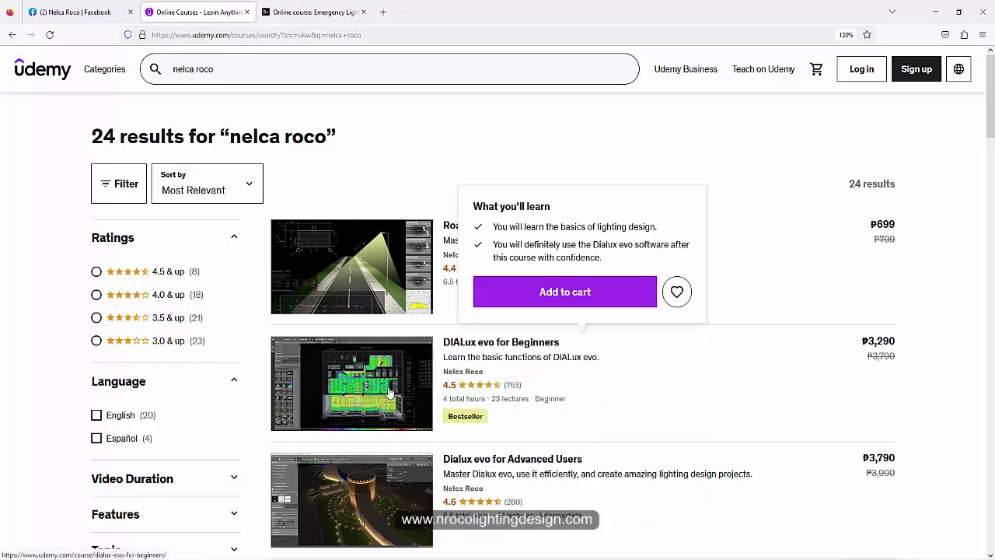
{"action": "scroll", "coordinate": [391, 394], "scroll_direction": "down", "scroll_amount": 1}
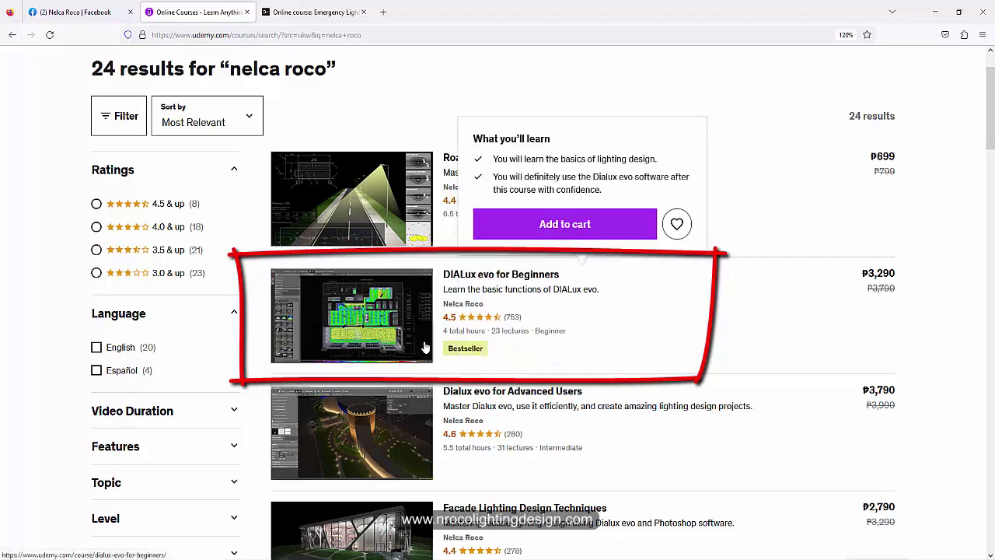
{"action": "scroll", "coordinate": [426, 347], "scroll_direction": "down", "scroll_amount": 2}
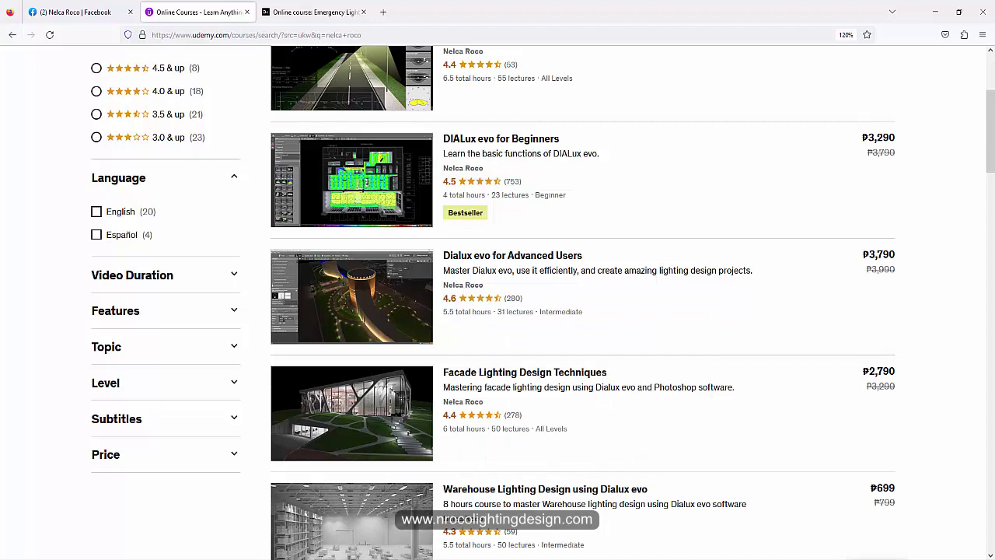
{"action": "mouse_move", "coordinate": [416, 559]}
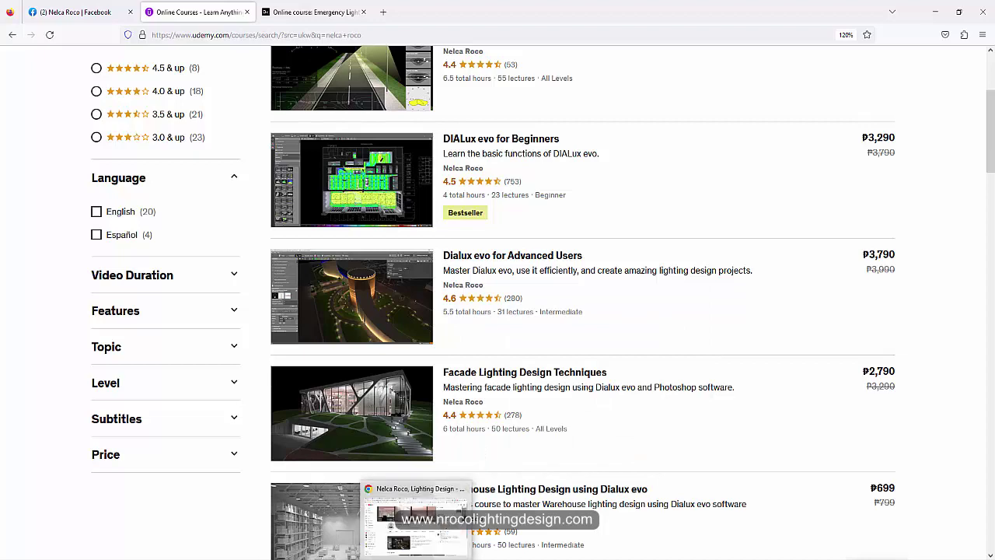
{"action": "scroll", "coordinate": [498, 311], "scroll_direction": "up", "scroll_amount": 3}
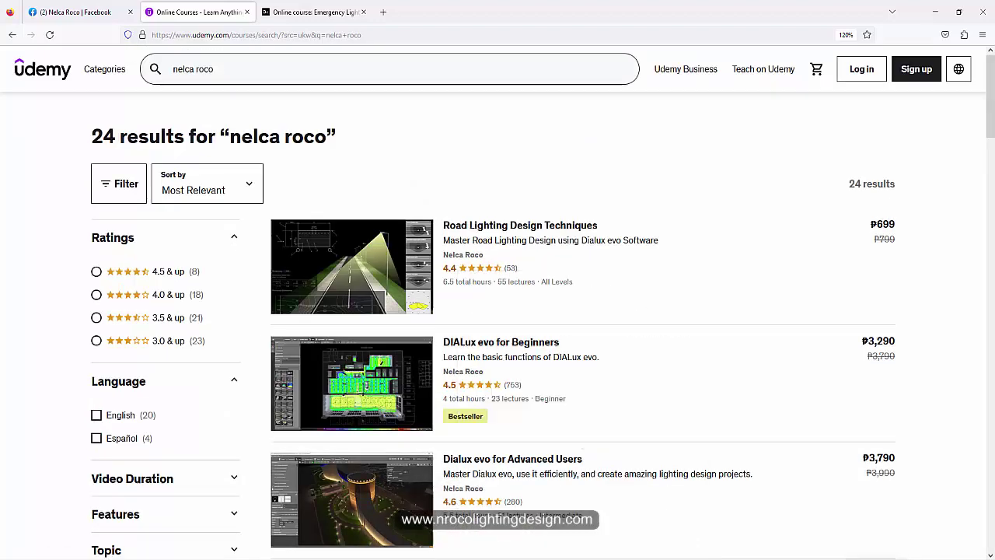
{"action": "left_click", "coordinate": [419, 529]}
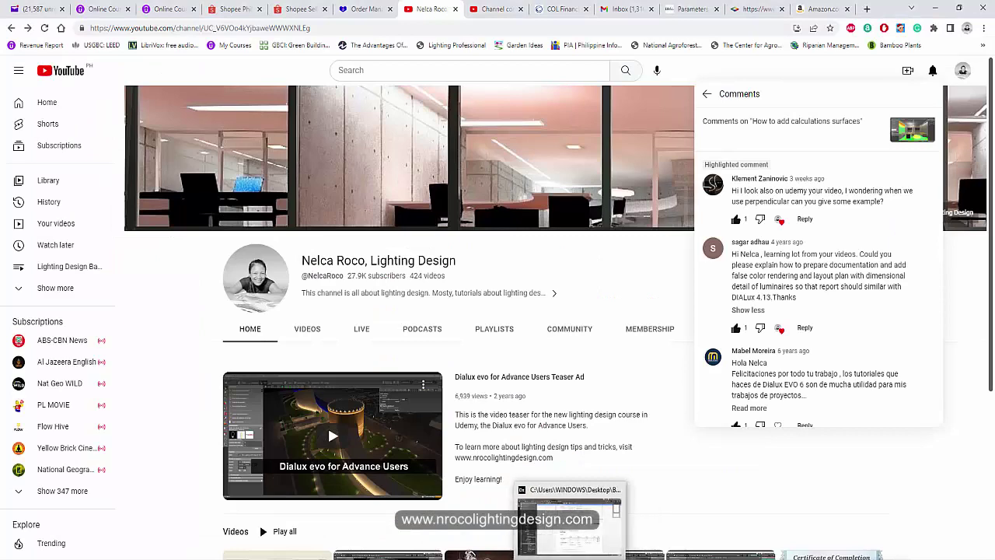
{"action": "left_click", "coordinate": [567, 524]}
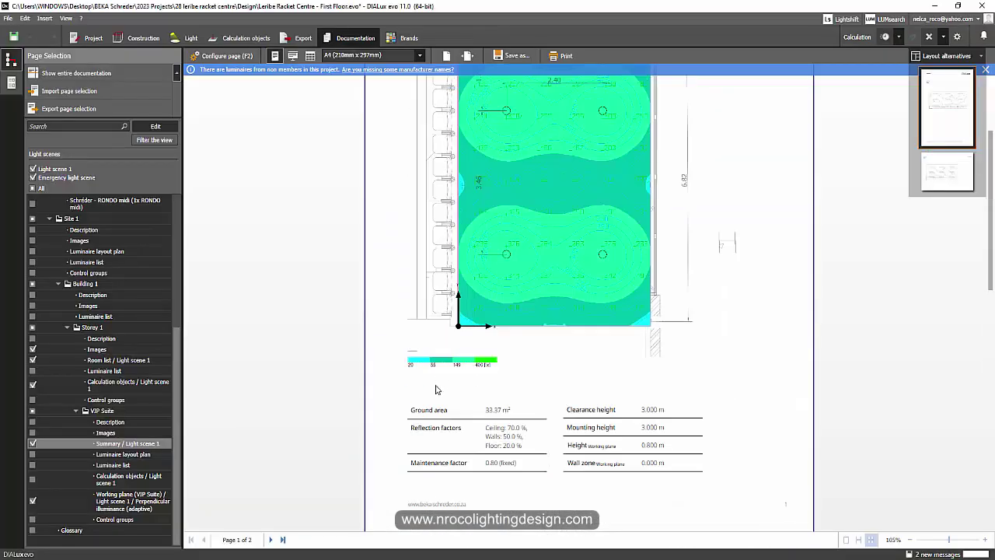
{"action": "scroll", "coordinate": [446, 383], "scroll_direction": "up", "scroll_amount": 1}
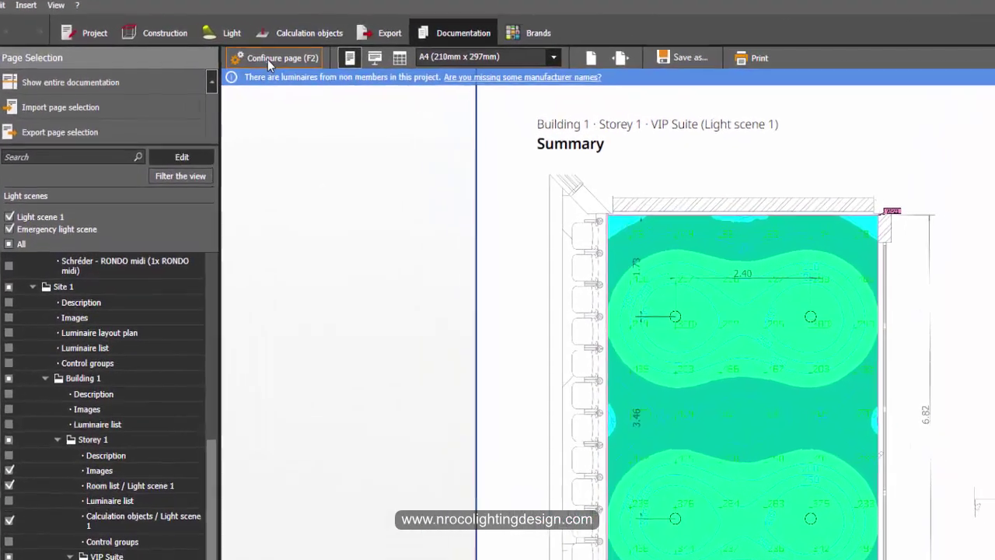
{"action": "left_click", "coordinate": [210, 56]}
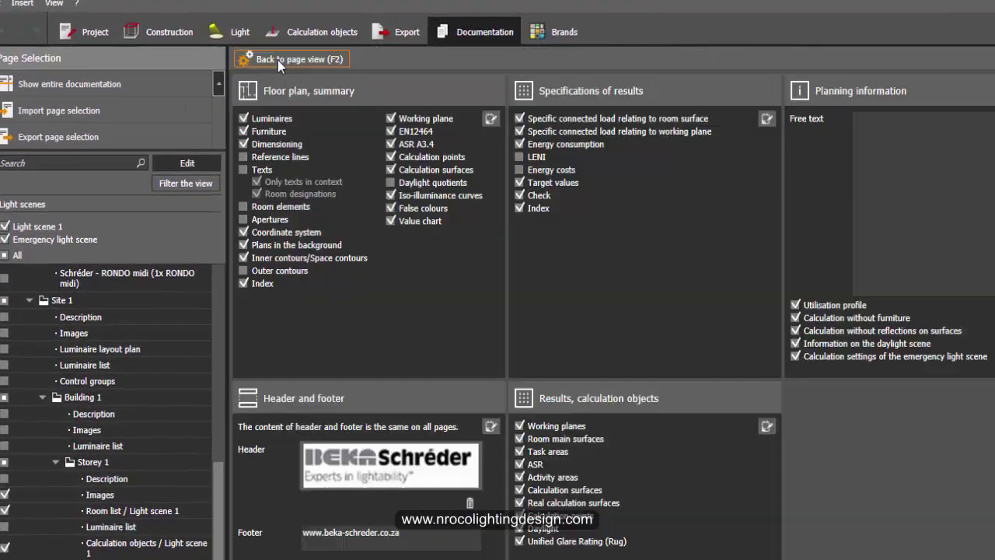
{"action": "left_click", "coordinate": [390, 207]}
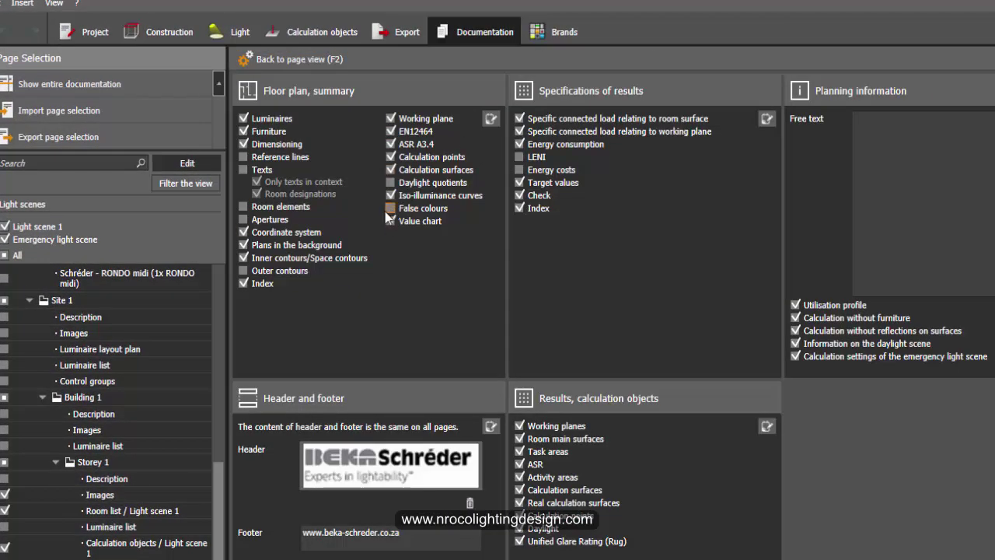
{"action": "left_click", "coordinate": [303, 61]}
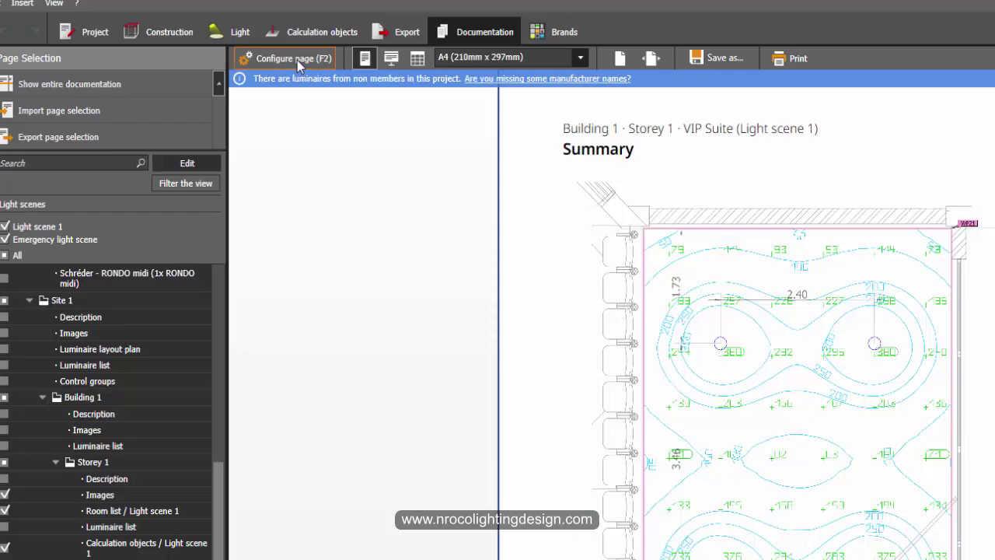
{"action": "left_click", "coordinate": [297, 59]}
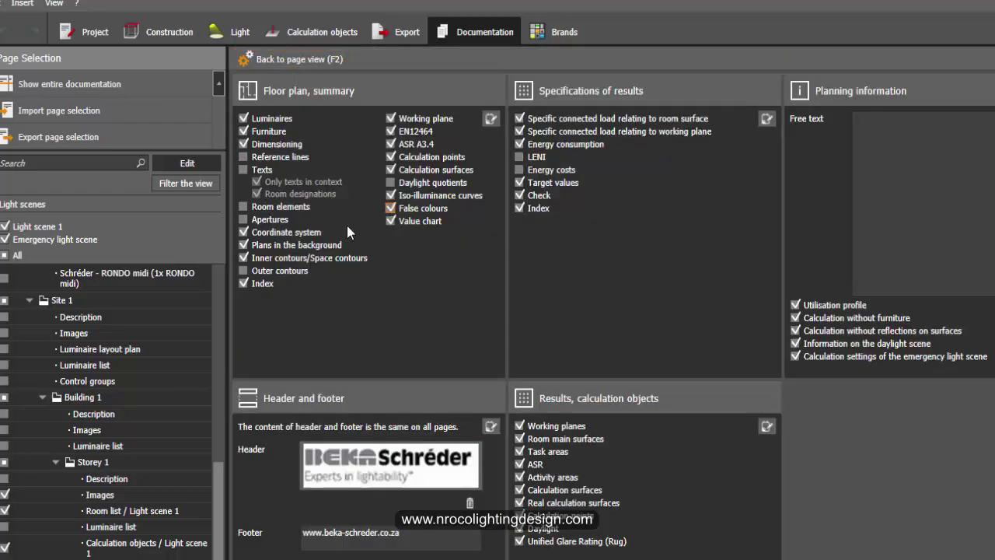
{"action": "left_click", "coordinate": [297, 59]}
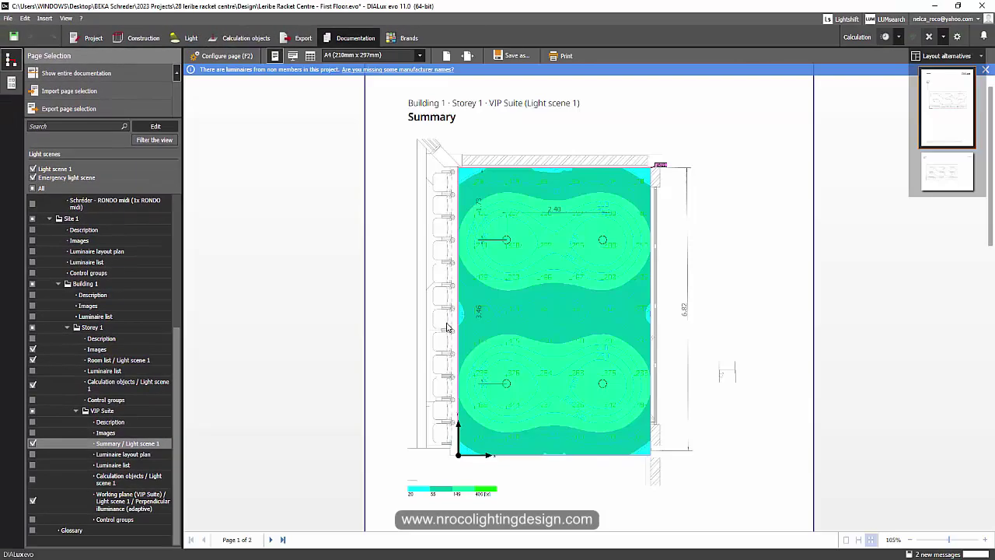